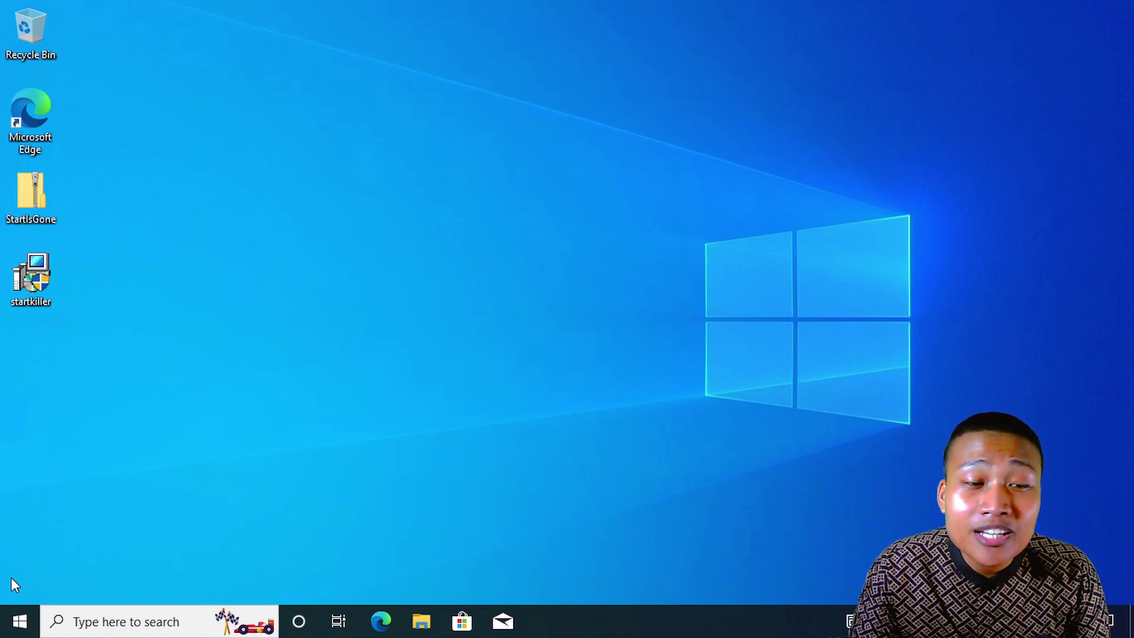
# - Look through the installed apps and tiles in the Start menu
pyautogui.click(19, 620)
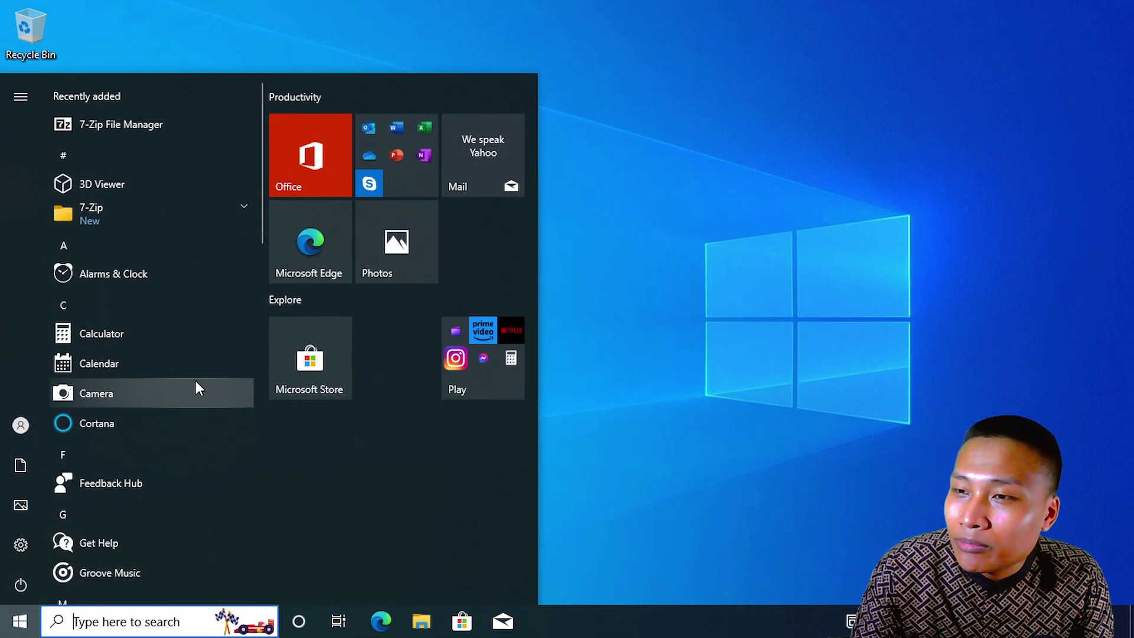
pyautogui.scroll(-5, 196, 383)
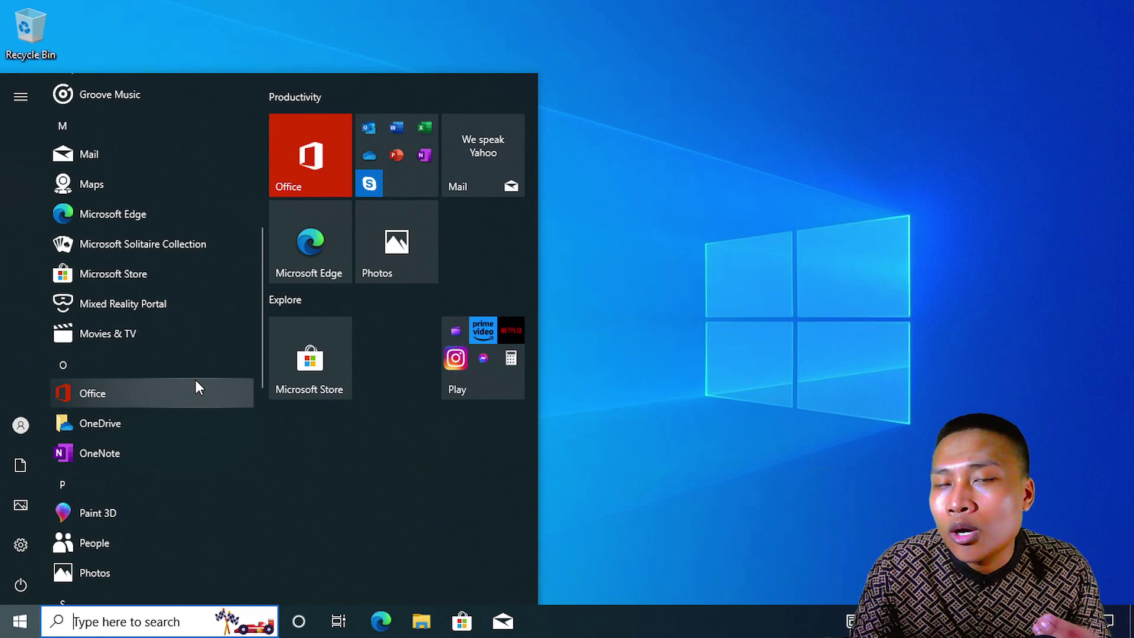
pyautogui.scroll(5, 195, 379)
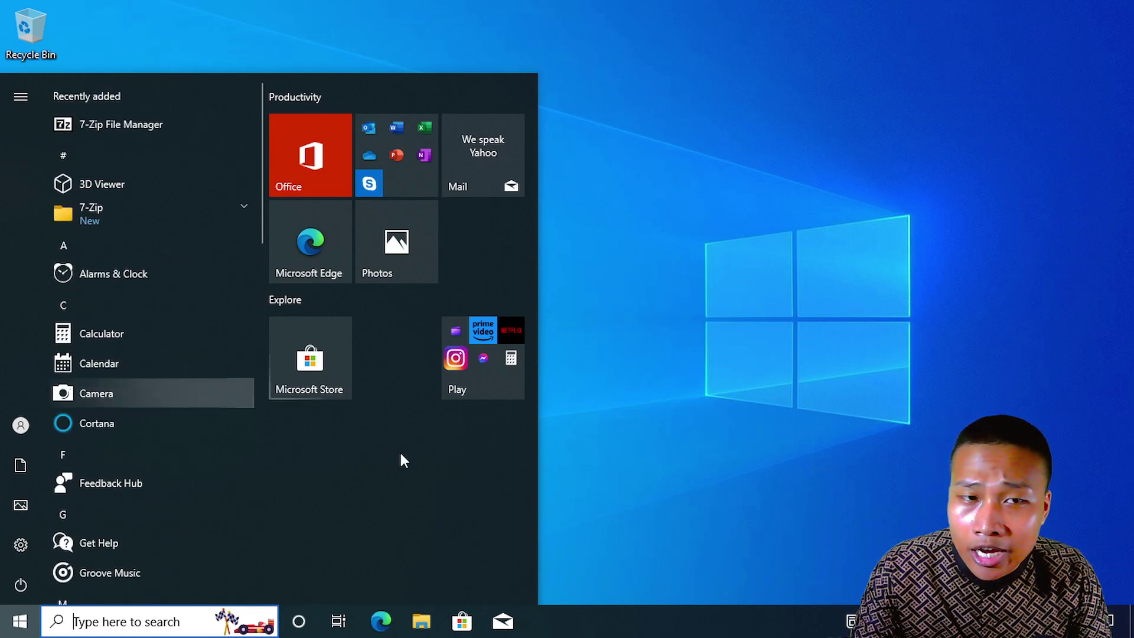
# - Close the Start menu and open Task Manager in its detailed view
pyautogui.rightClick(637, 613)
pyautogui.click(686, 533)
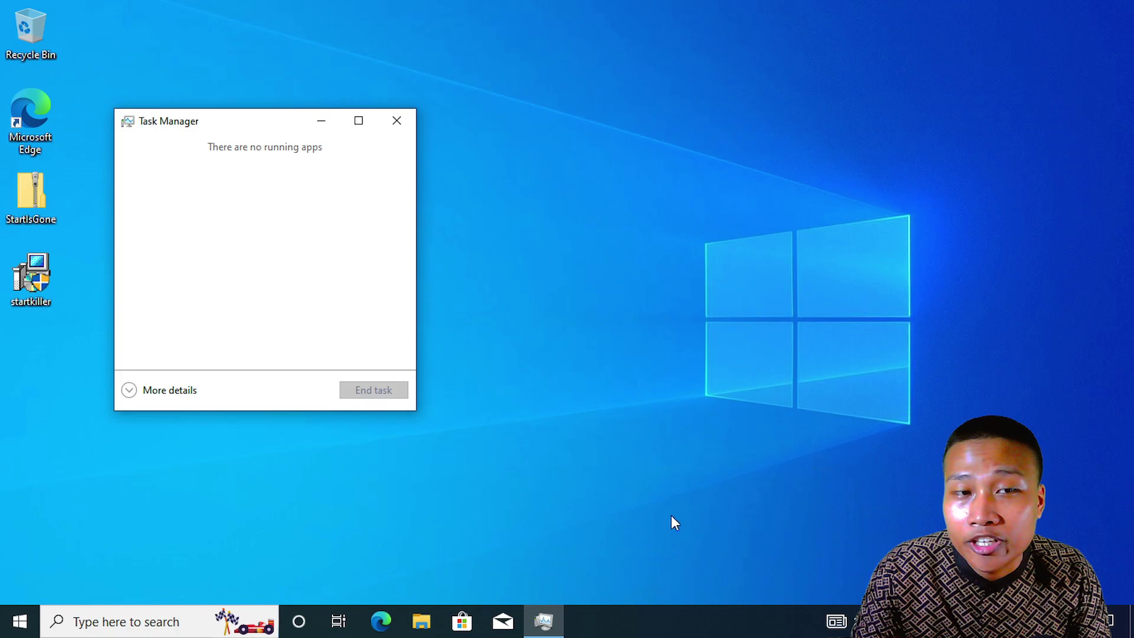
pyautogui.click(170, 391)
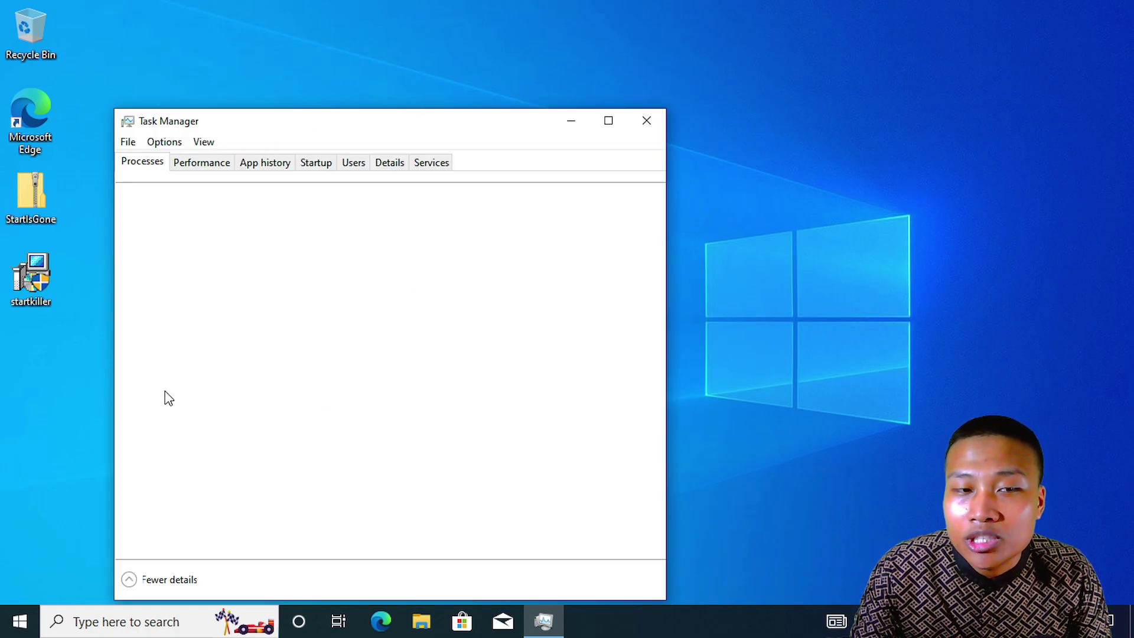
# - Find the Windows Explorer process among the Windows processes and end it
pyautogui.scroll(-7, 189, 378)
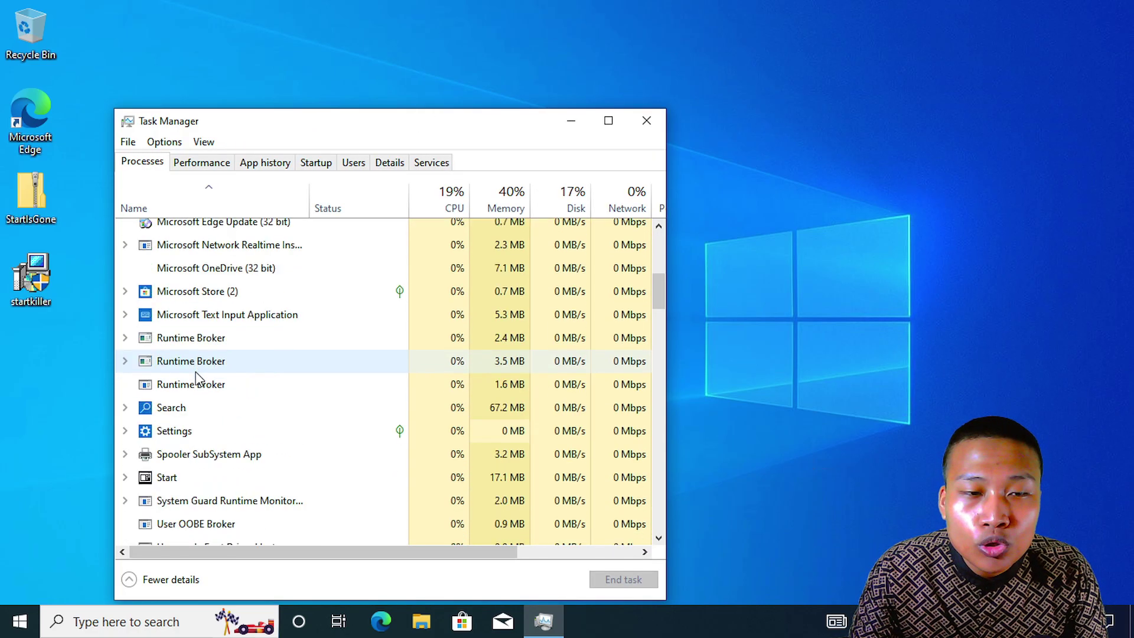
pyautogui.moveTo(657, 308); pyautogui.dragTo(580, 516)
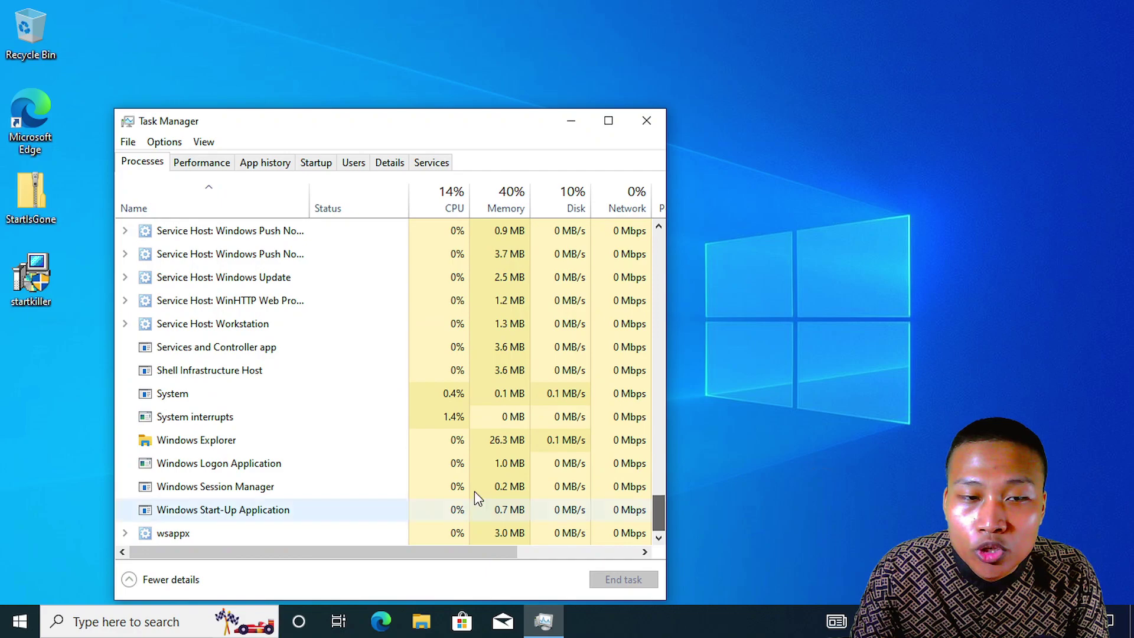
pyautogui.click(195, 441)
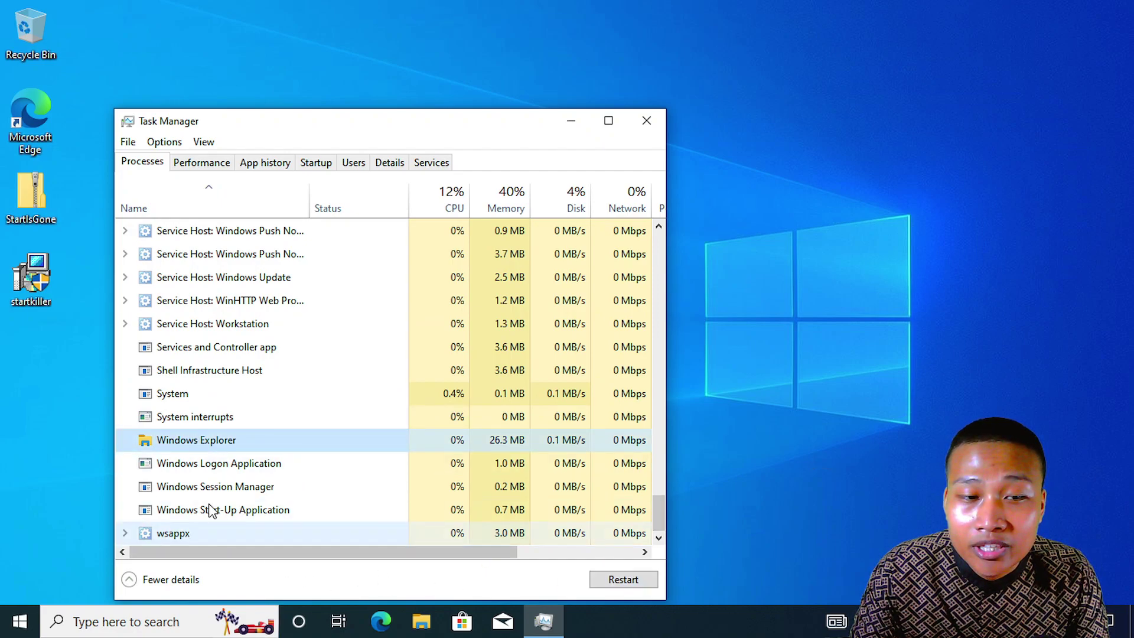
pyautogui.rightClick(180, 445)
pyautogui.click(254, 297)
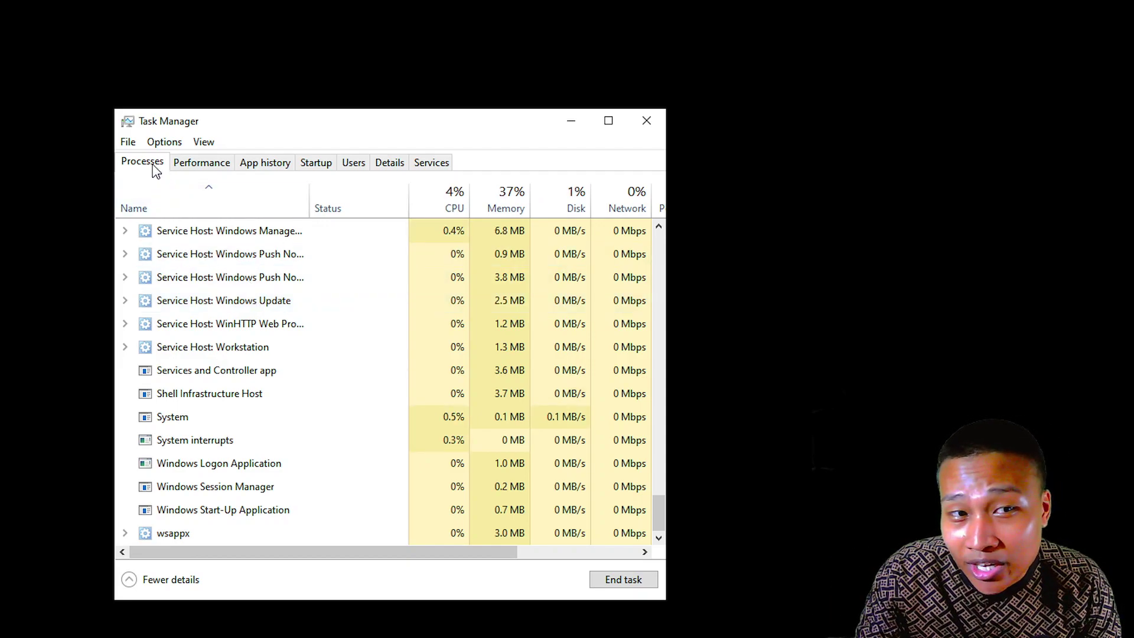
# - Start the desktop shell again by running a new task named explorer without administrative privileges
pyautogui.click(127, 142)
pyautogui.moveTo(156, 143)
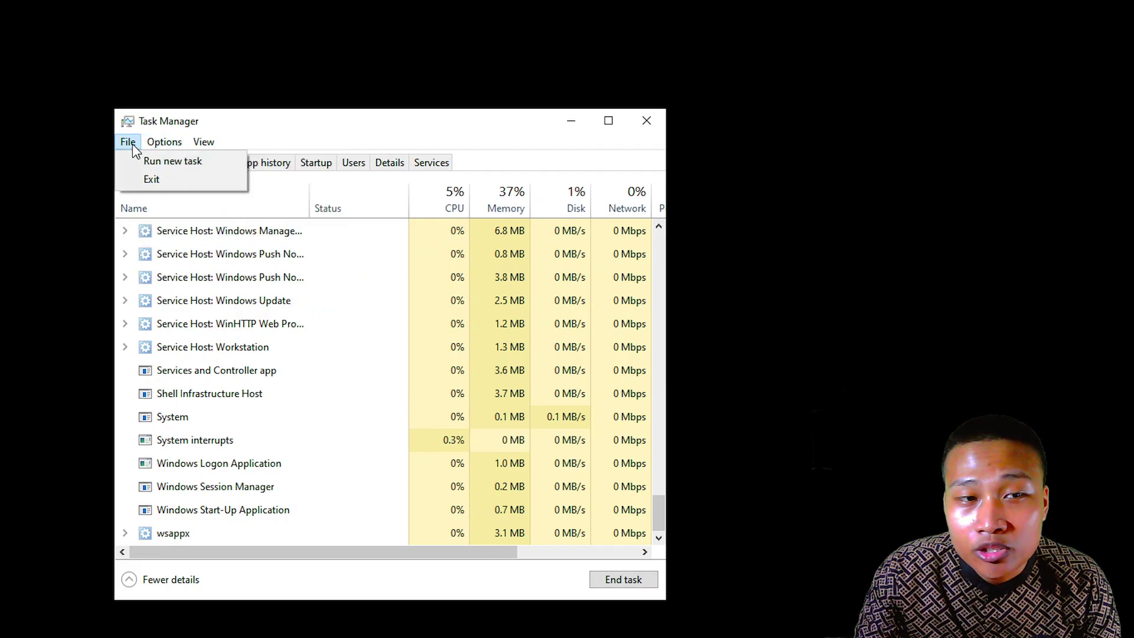
pyautogui.click(142, 157)
pyautogui.write('explore')
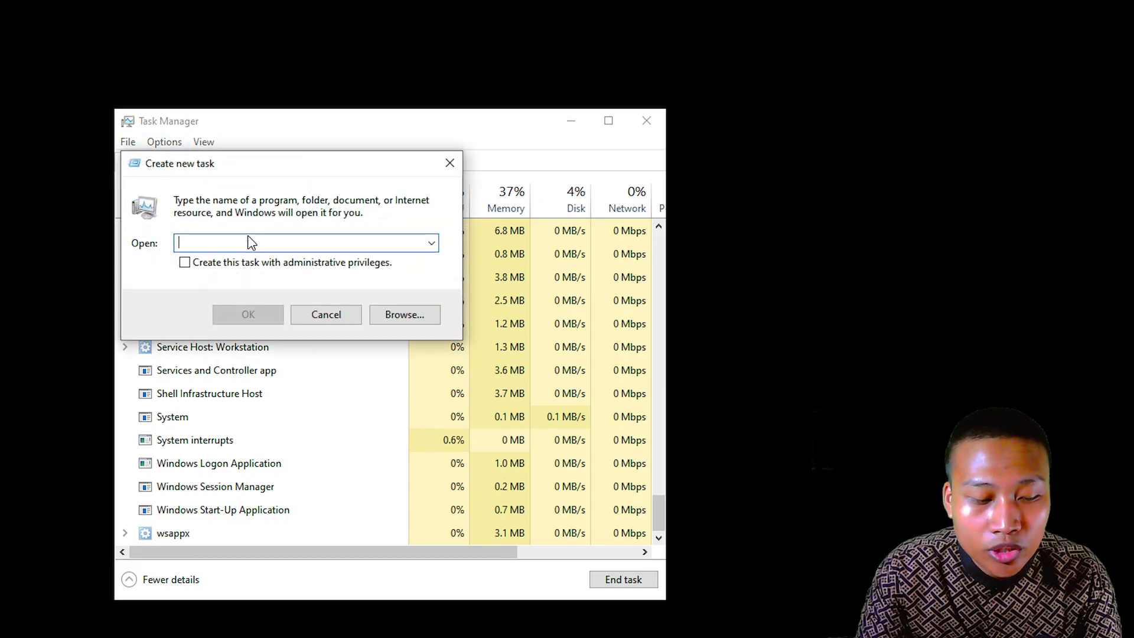
pyautogui.write('r')
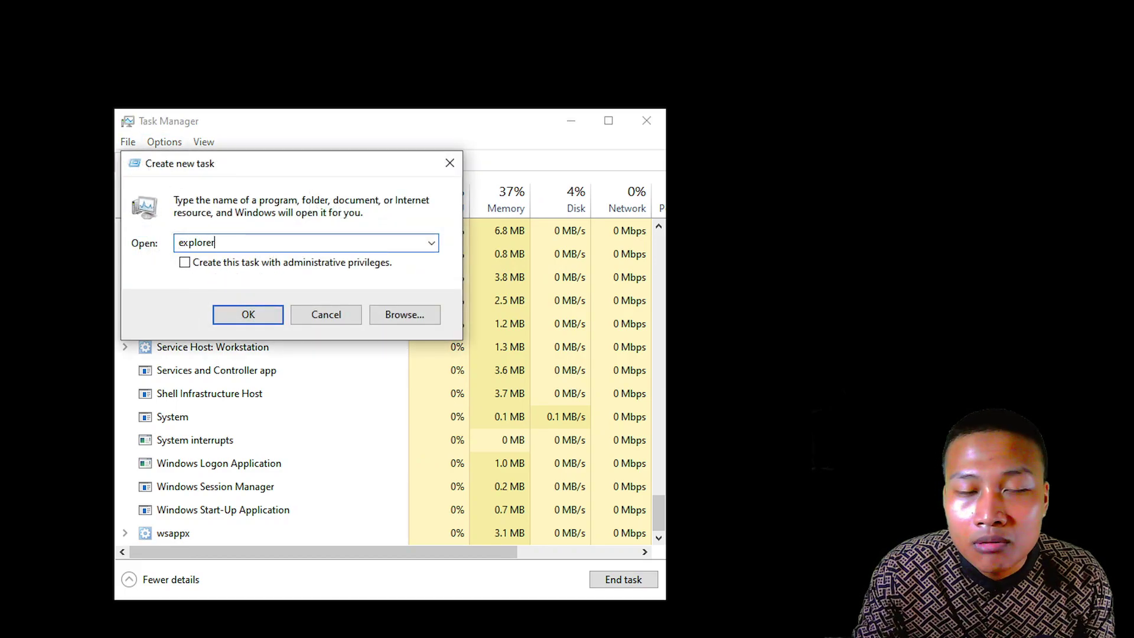
pyautogui.click(260, 315)
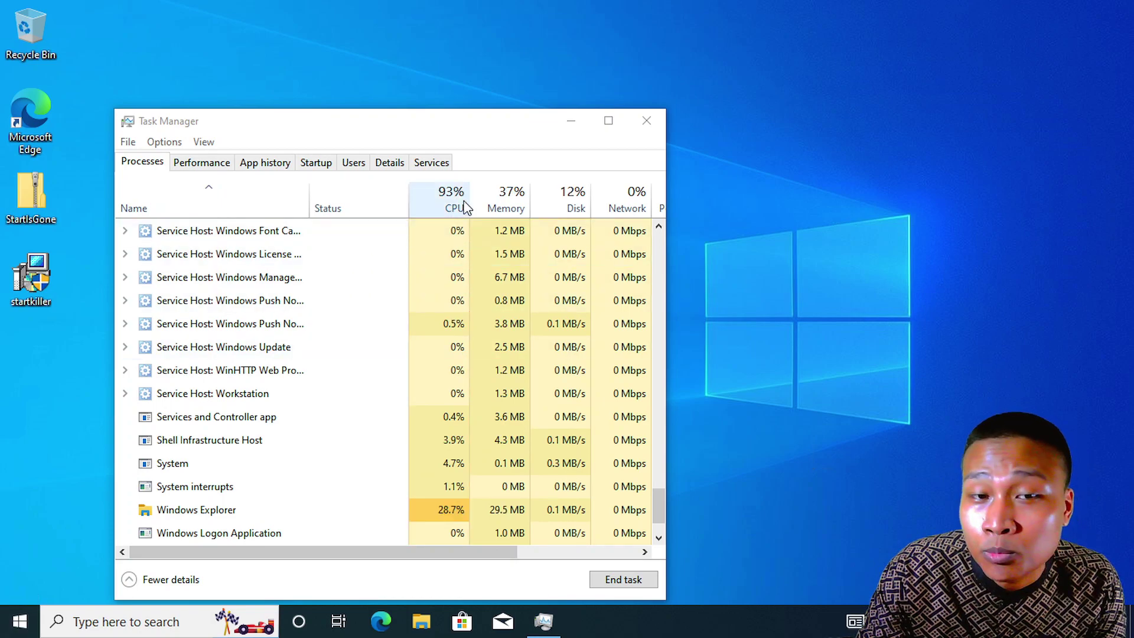
# - Check the process list for Windows Explorer and see whether the Start menu opens
pyautogui.scroll(2, 407, 387)
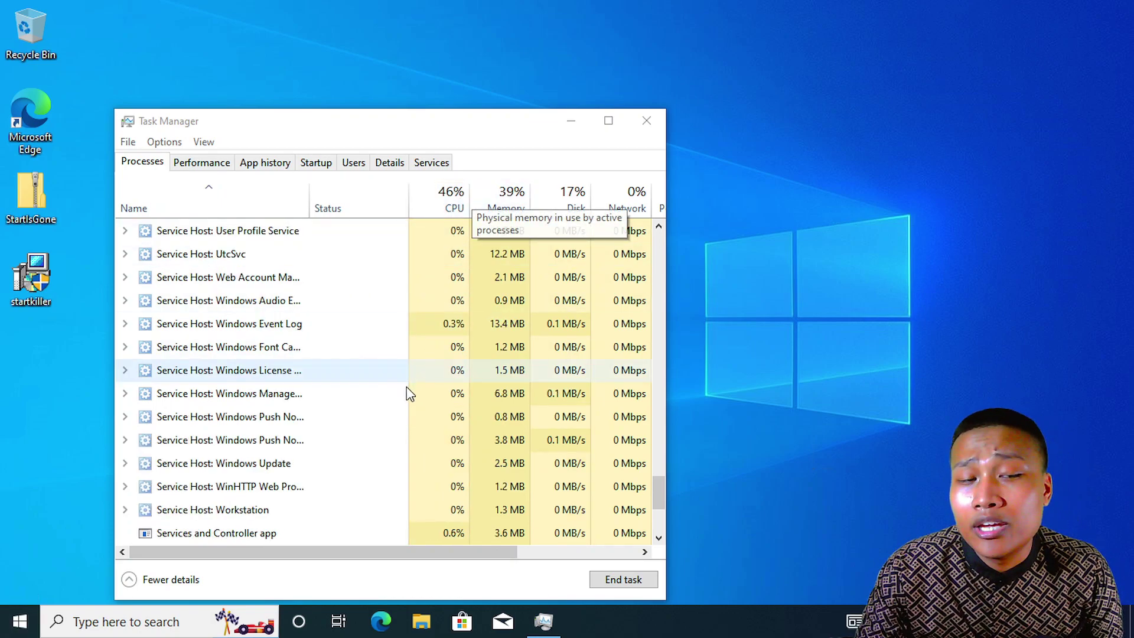
pyautogui.scroll(-2, 294, 459)
pyautogui.scroll(-1, 296, 451)
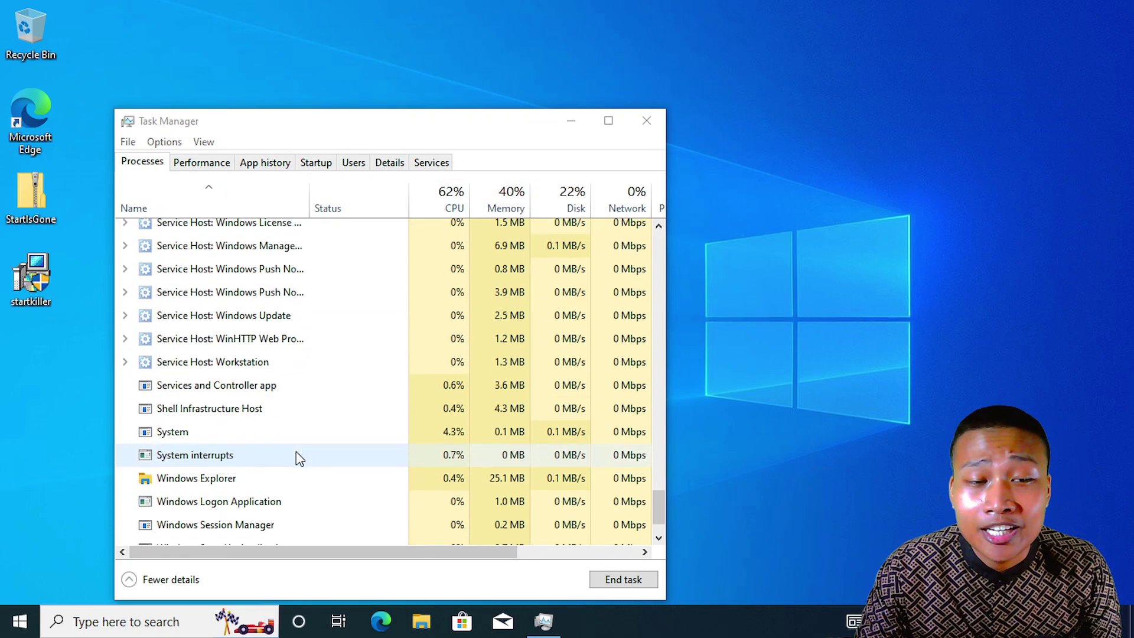
pyautogui.click(20, 619)
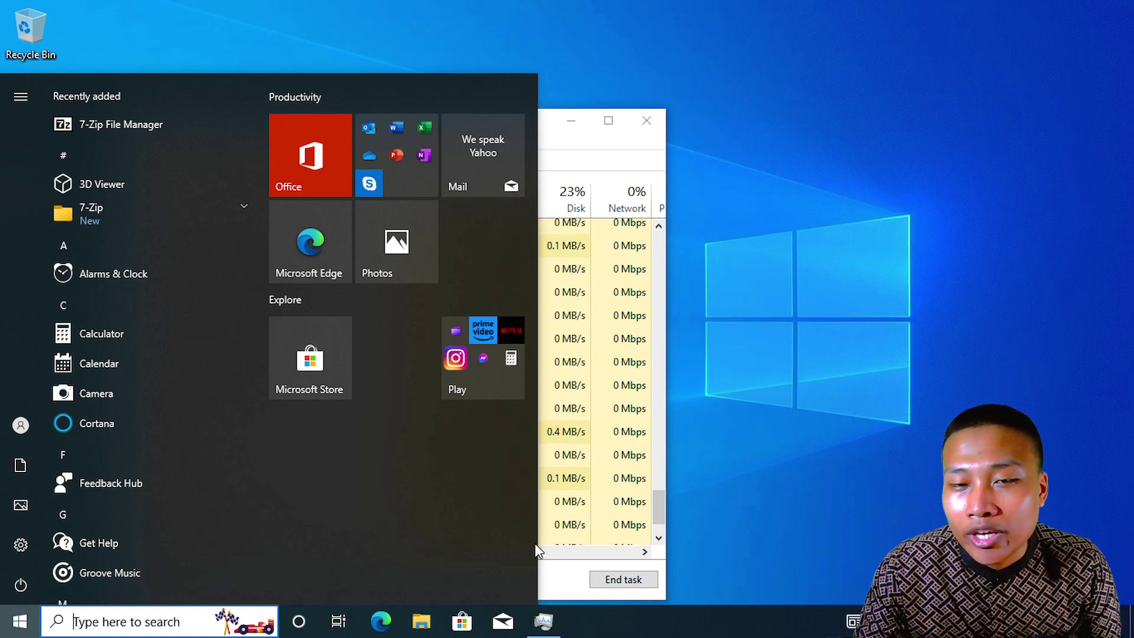
pyautogui.click(563, 584)
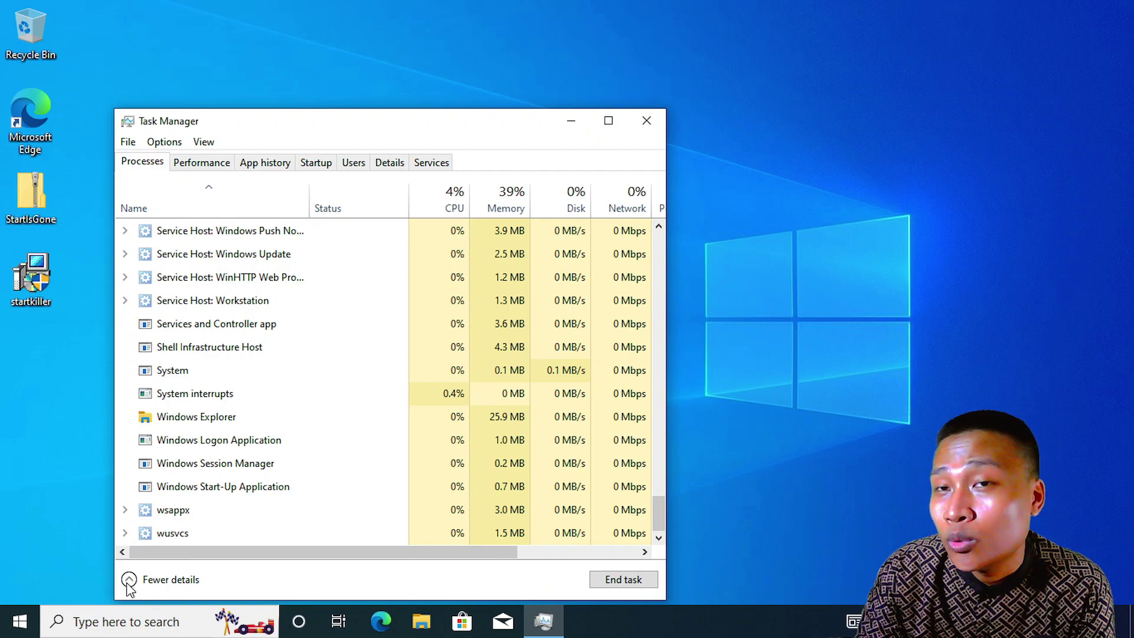
pyautogui.rightClick(16, 627)
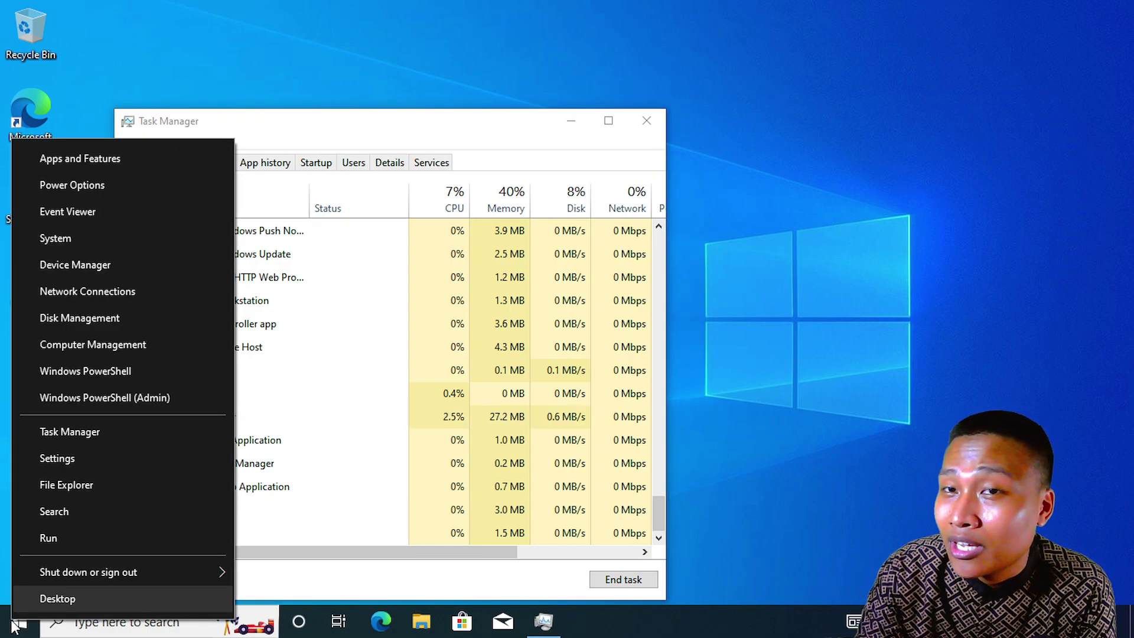
pyautogui.click(16, 628)
pyautogui.click(16, 628)
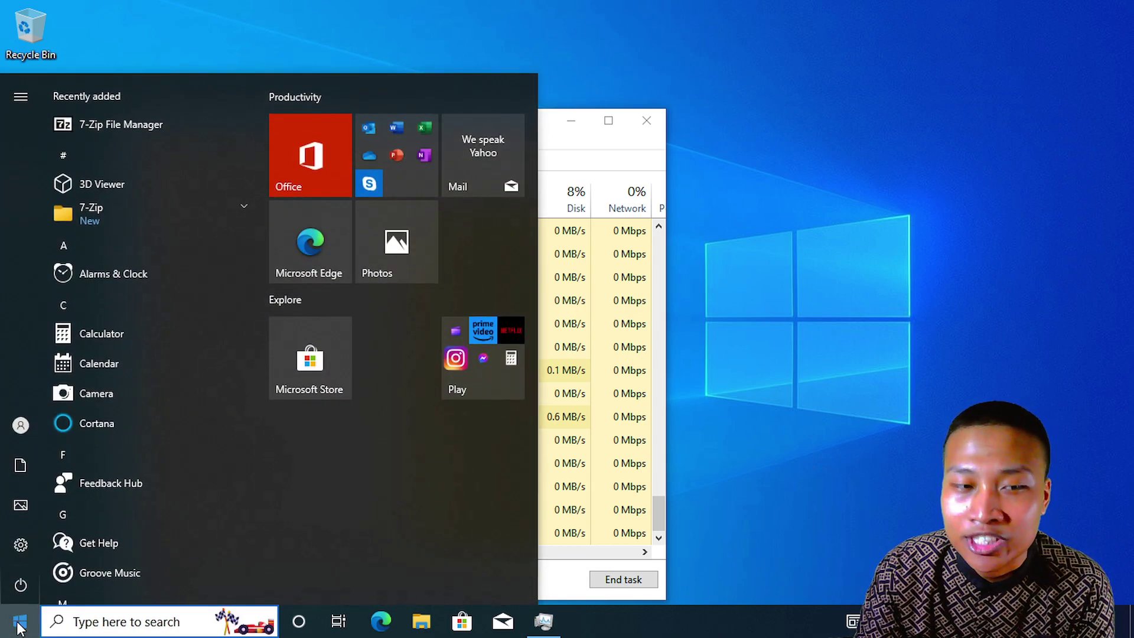
# - Open the C:\Users\Windows 10 folder in File Explorer and turn on the display of hidden items
pyautogui.click(424, 625)
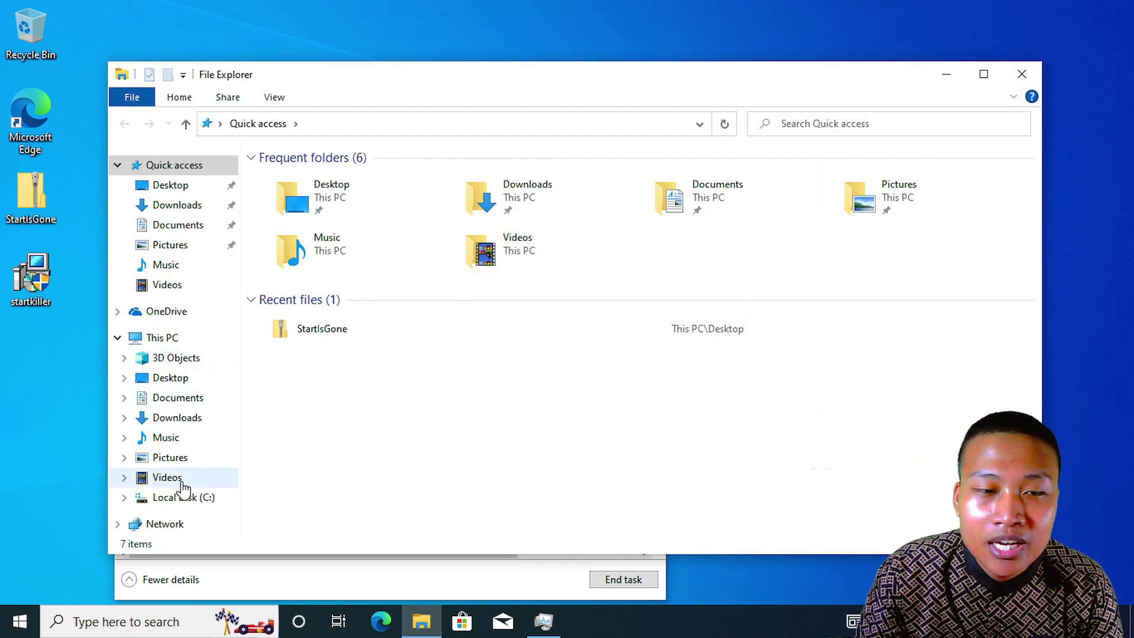
pyautogui.click(185, 498)
pyautogui.doubleClick(354, 230)
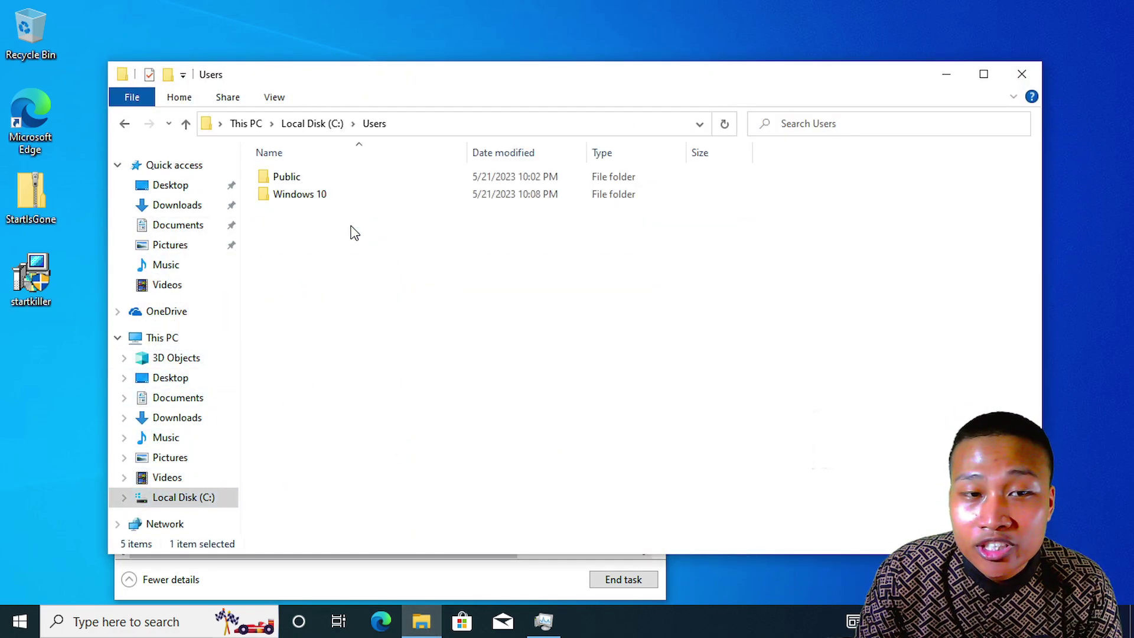
pyautogui.doubleClick(327, 194)
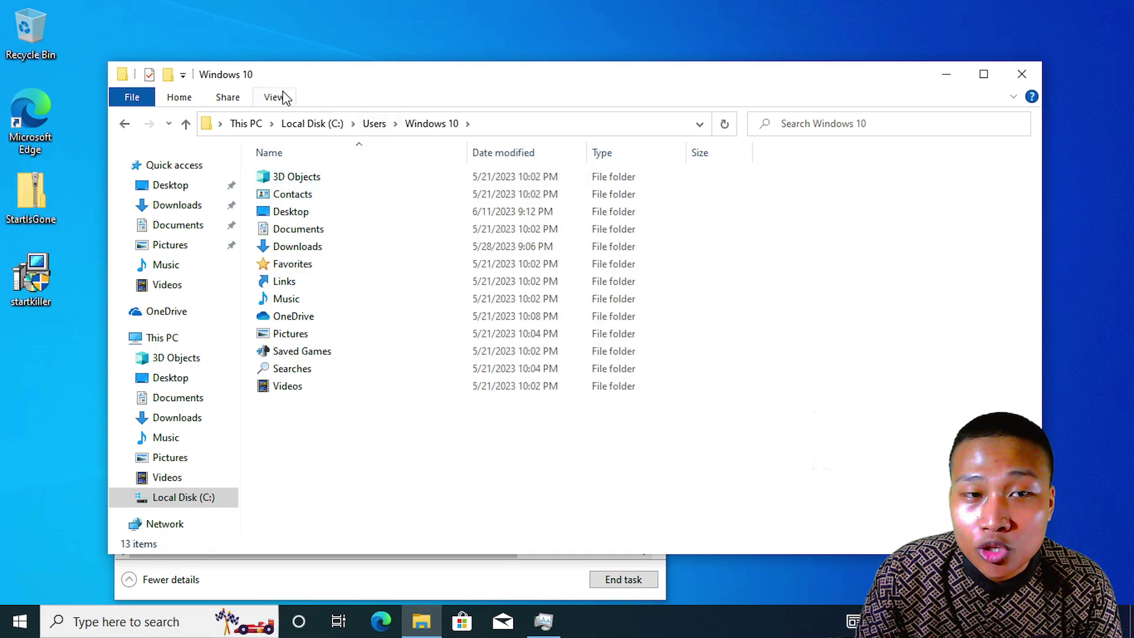
pyautogui.click(282, 98)
pyautogui.click(748, 158)
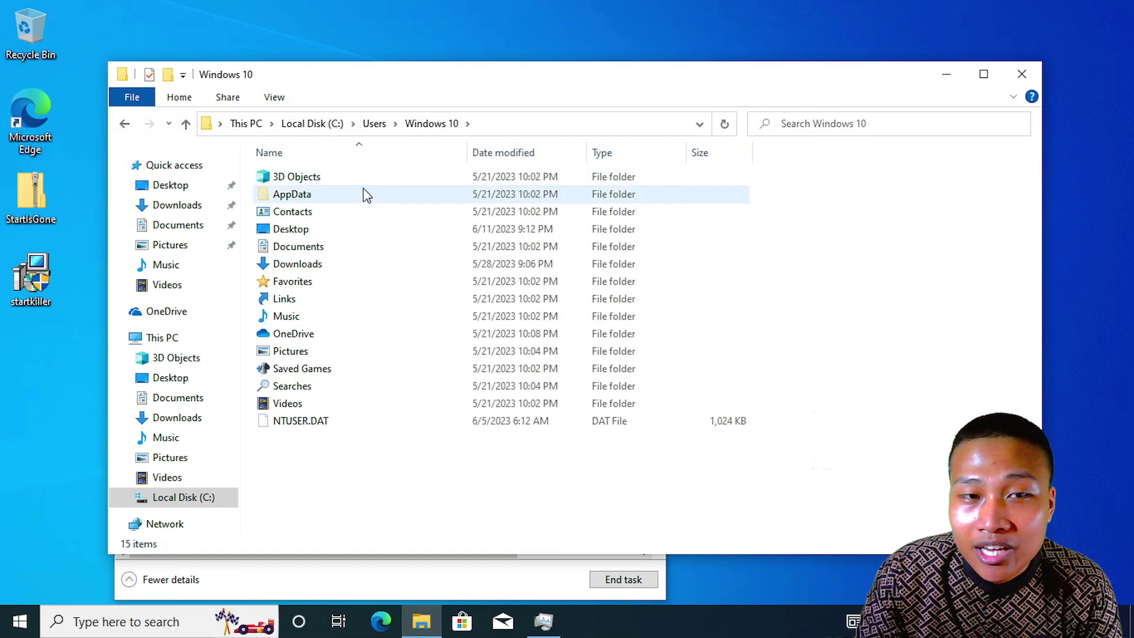
# - Browse to the folder AppData\Roaming\Microsoft\Windows\Start Menu\Programs
pyautogui.doubleClick(364, 194)
pyautogui.doubleClick(323, 212)
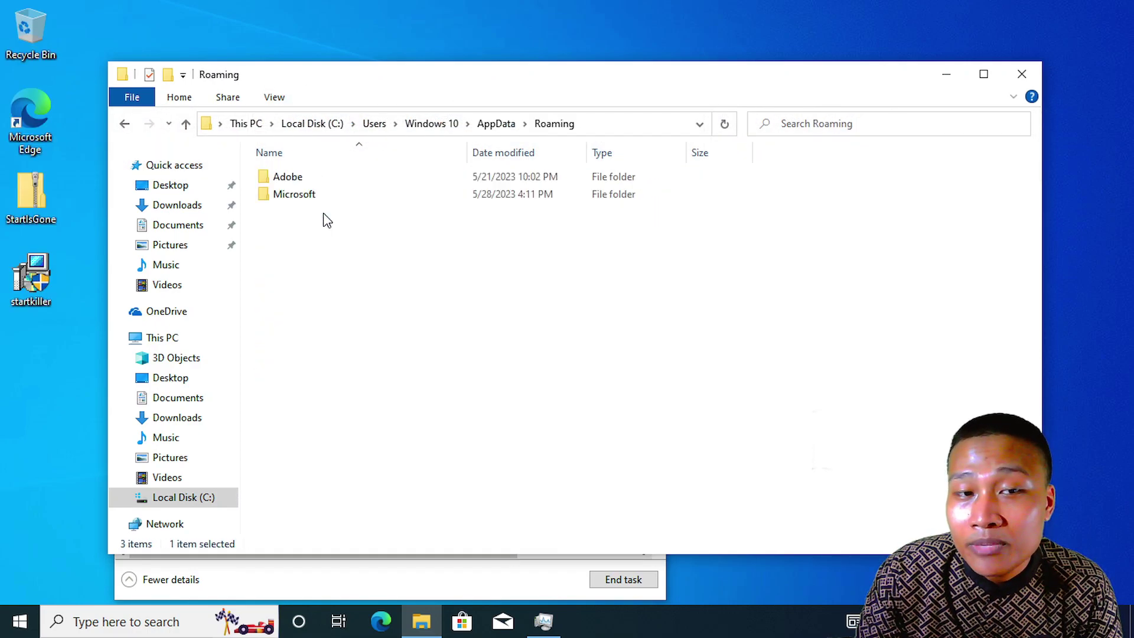
pyautogui.doubleClick(307, 193)
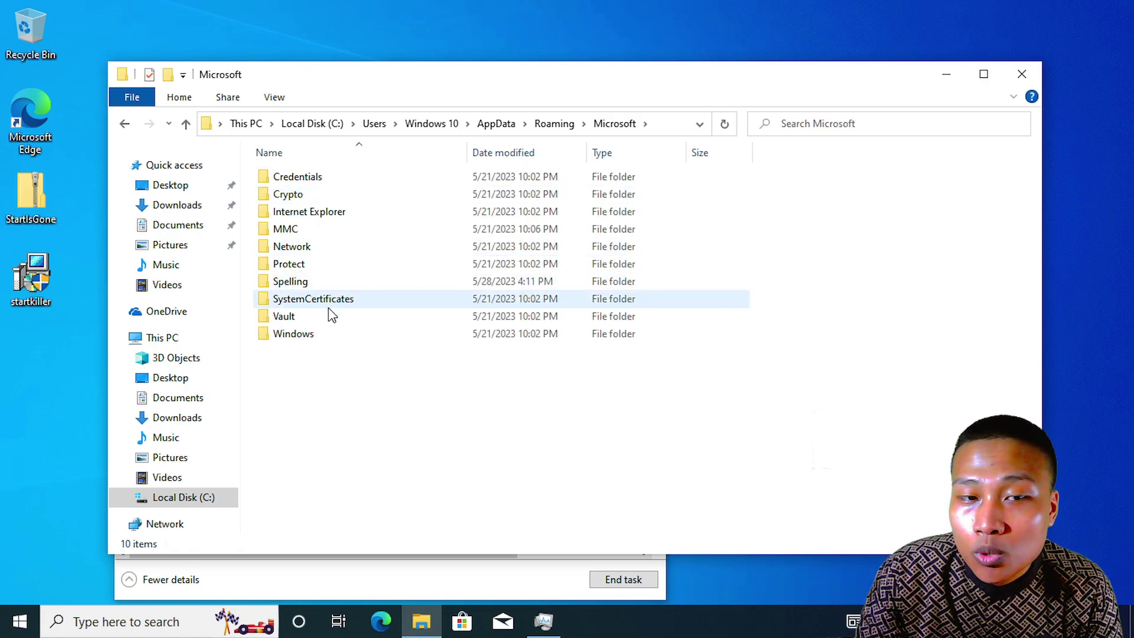
pyautogui.doubleClick(324, 328)
pyautogui.click(315, 307)
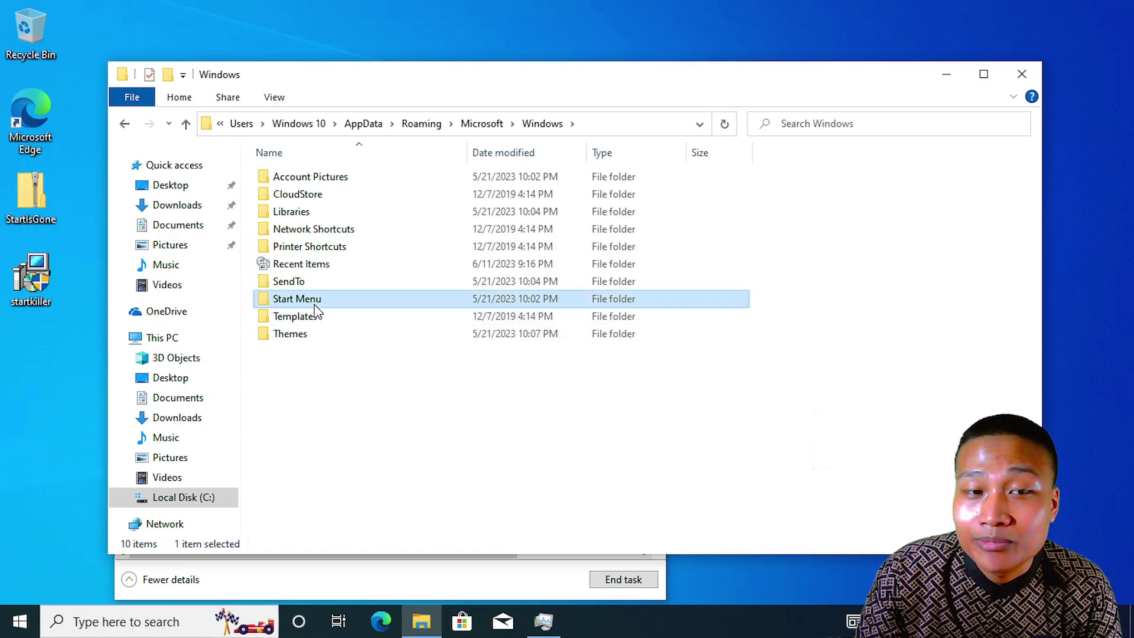
pyautogui.doubleClick(316, 300)
pyautogui.doubleClick(307, 179)
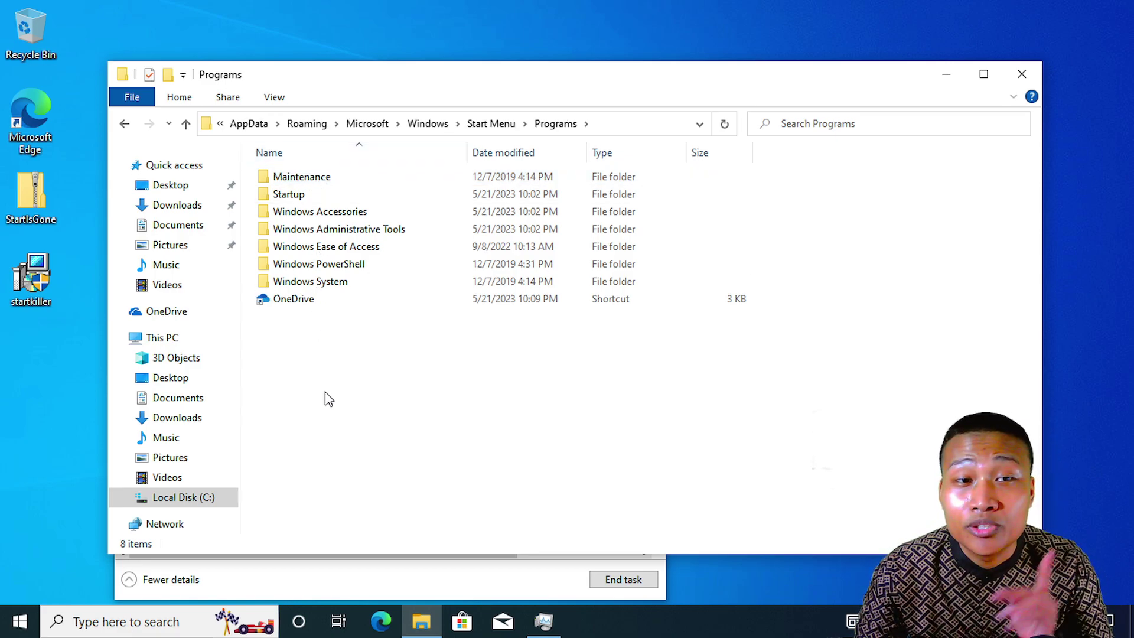
# - Turn off the display of hidden items and close the File Explorer window
pyautogui.click(274, 97)
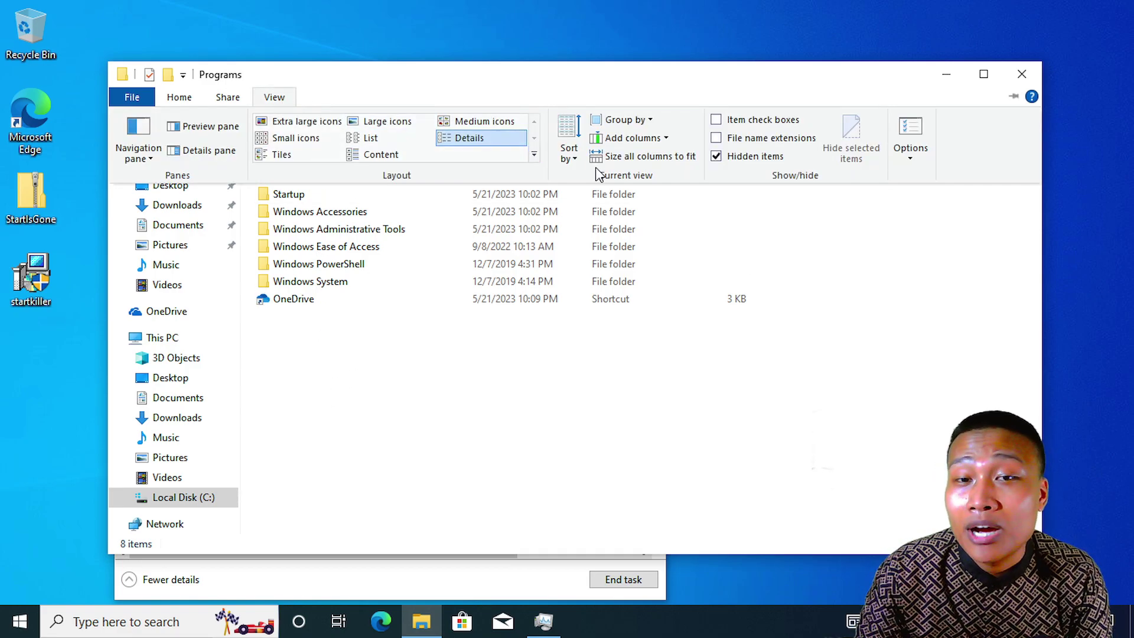
pyautogui.click(723, 168)
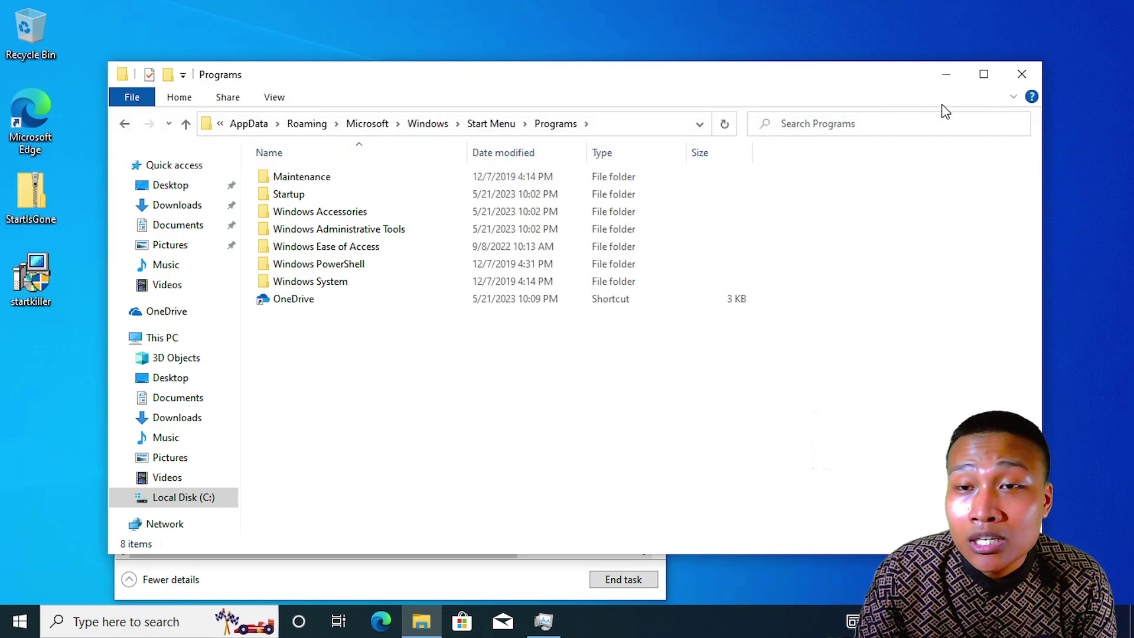
pyautogui.click(1022, 74)
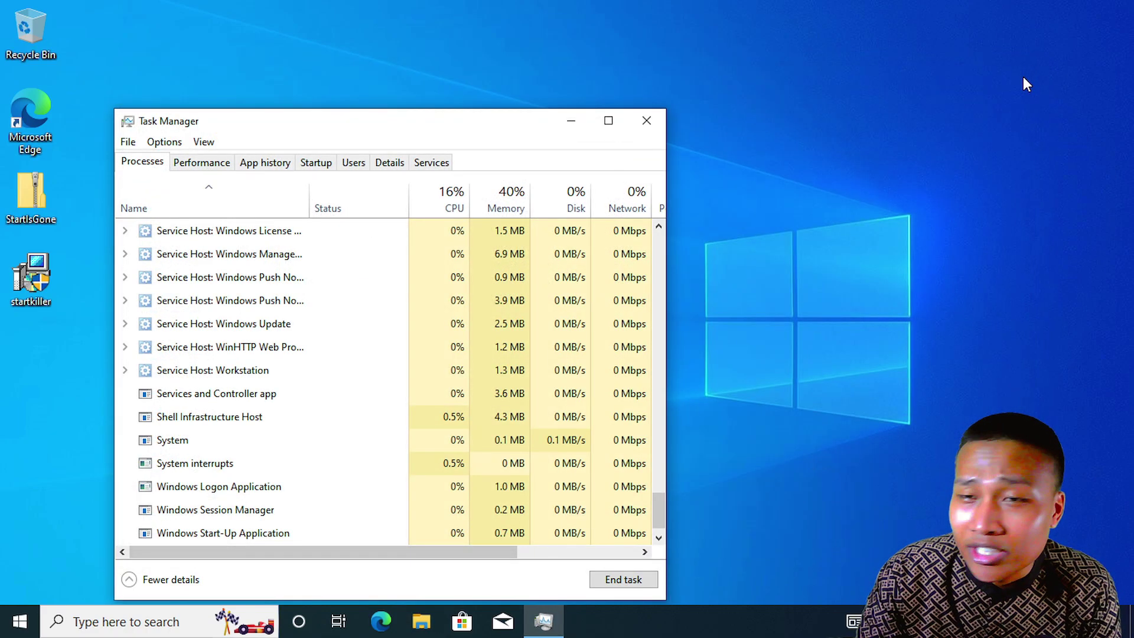
pyautogui.click(31, 628)
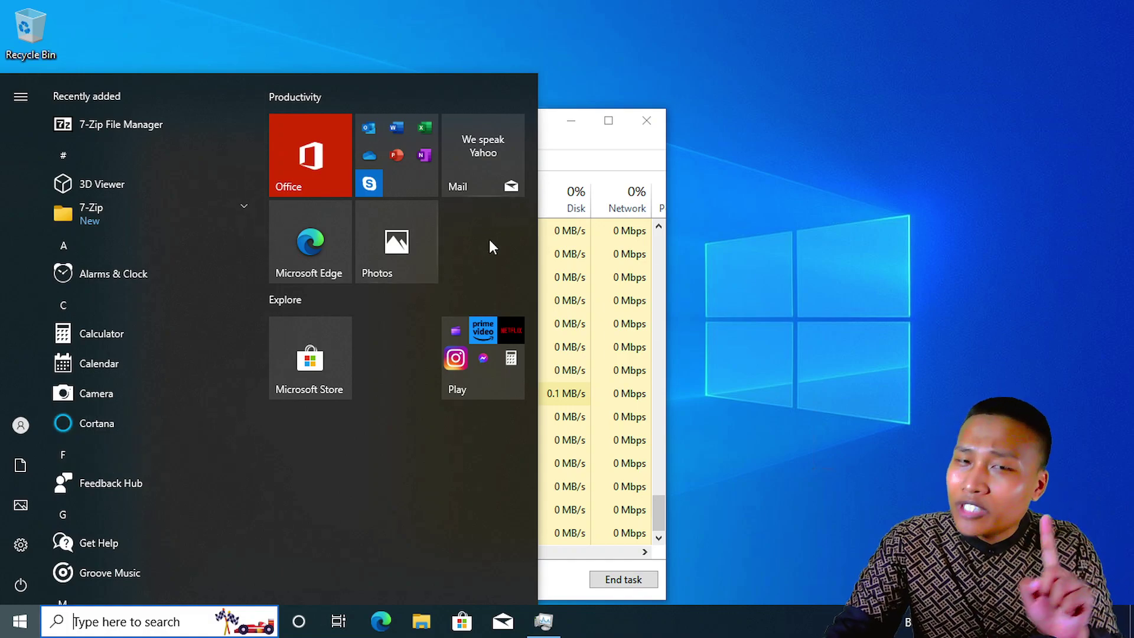
pyautogui.click(576, 164)
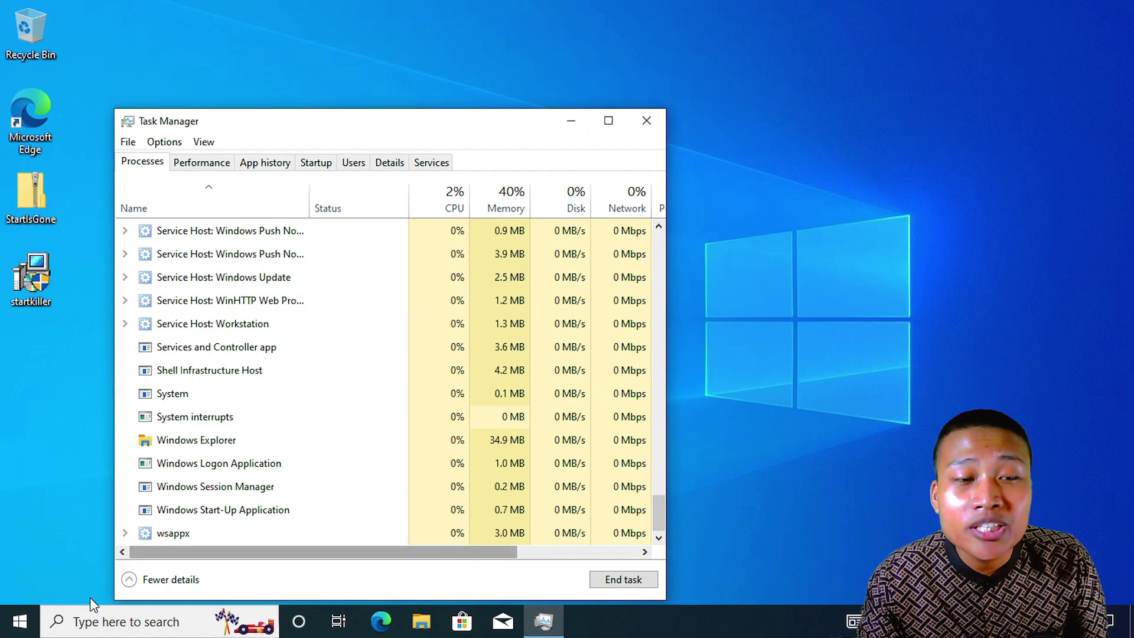
pyautogui.click(20, 622)
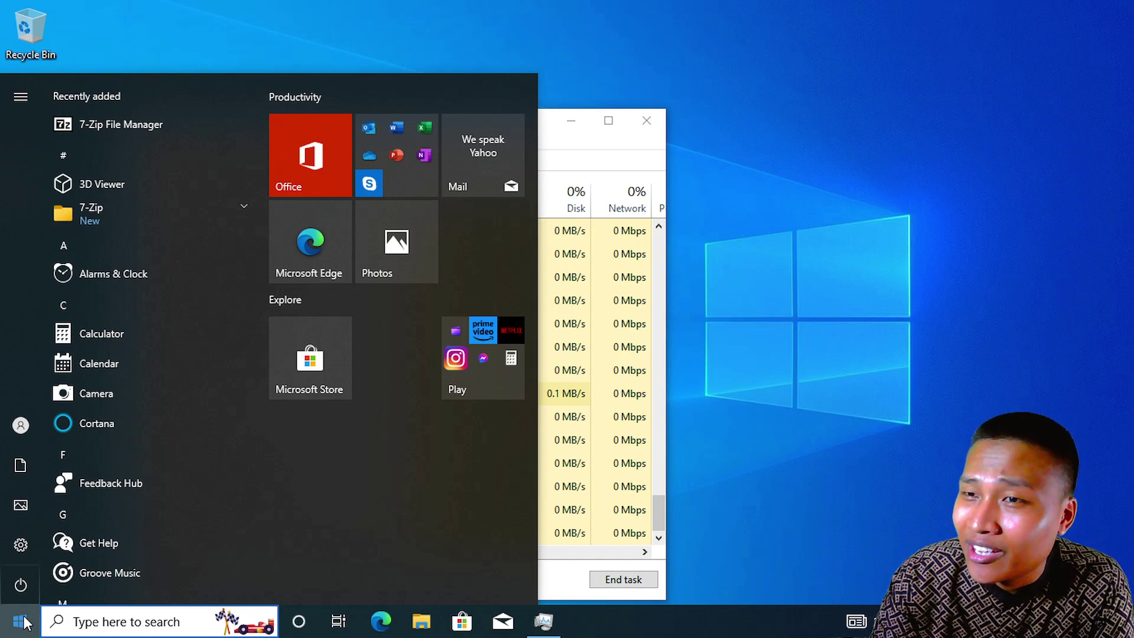
pyautogui.click(558, 588)
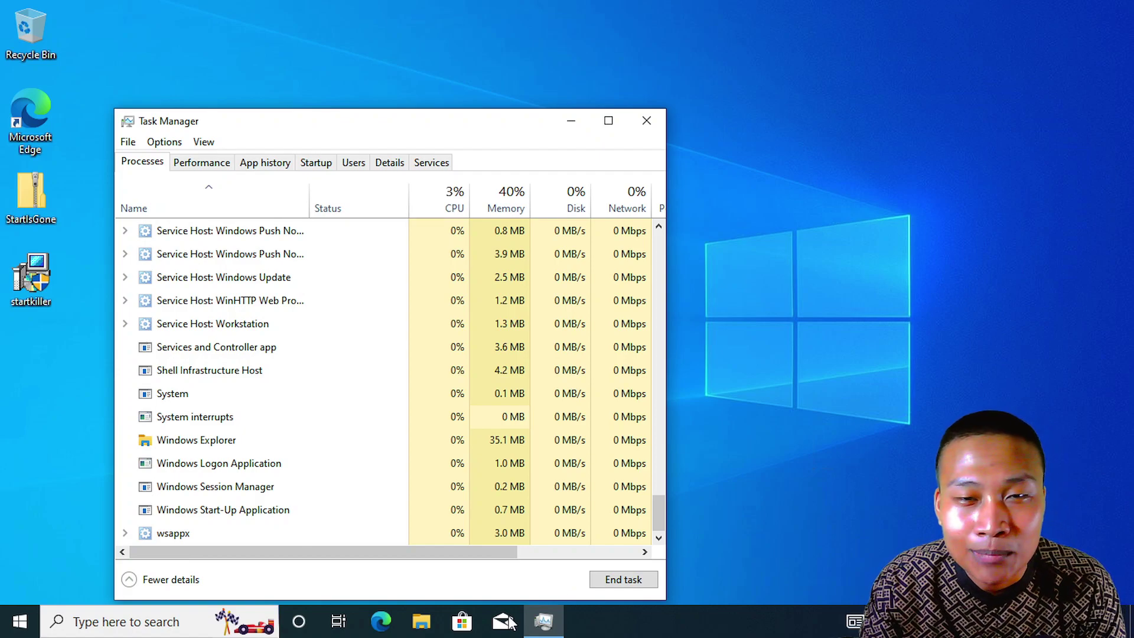
# - Close Task Manager and select the StartIsGone and startkiller files on the desktop
pyautogui.click(647, 131)
pyautogui.moveTo(131, 201); pyautogui.dragTo(11, 289)
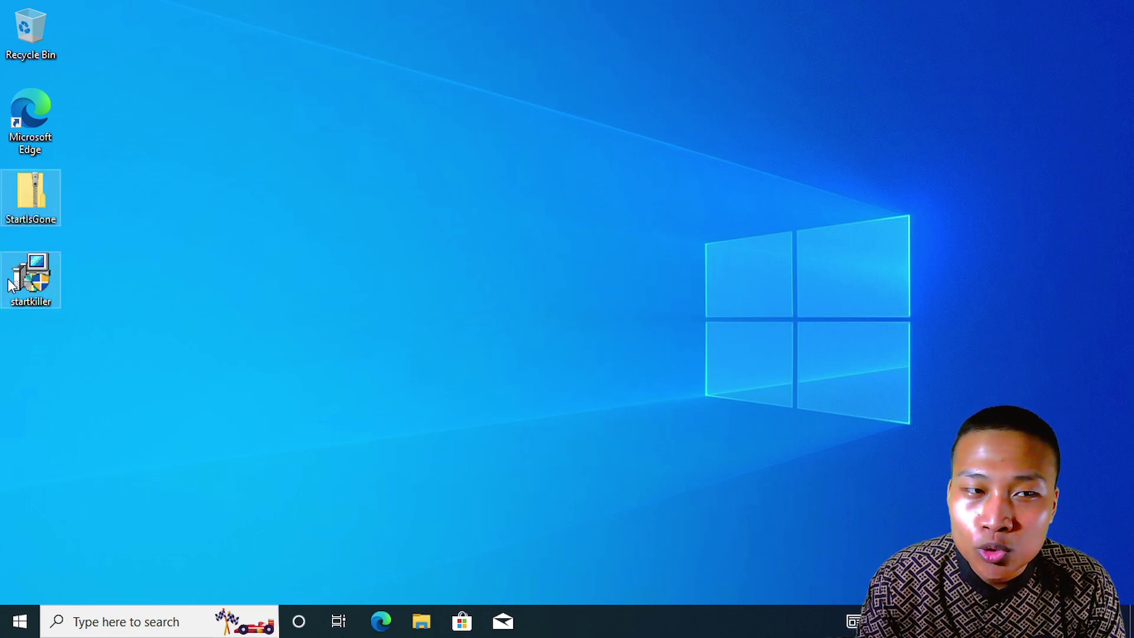
# - Move the StartIsGone archive to an open area of the desktop and return startkiller to its place below the other icons
pyautogui.moveTo(34, 202); pyautogui.dragTo(413, 263)
pyautogui.click(537, 267)
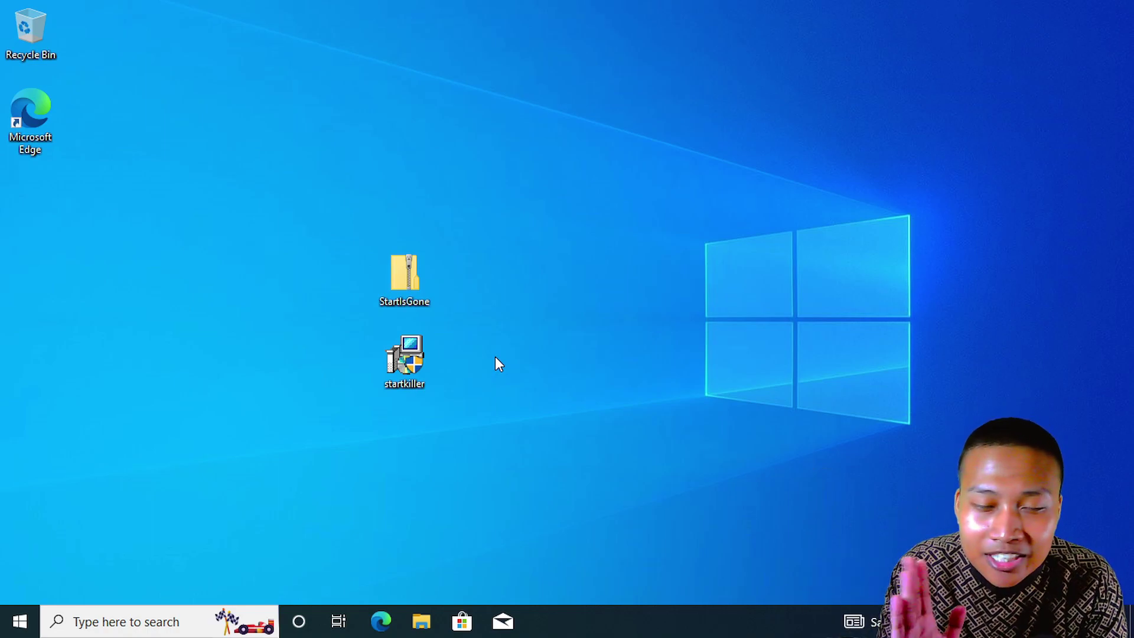
pyautogui.moveTo(489, 301); pyautogui.dragTo(387, 378)
pyautogui.click(466, 281)
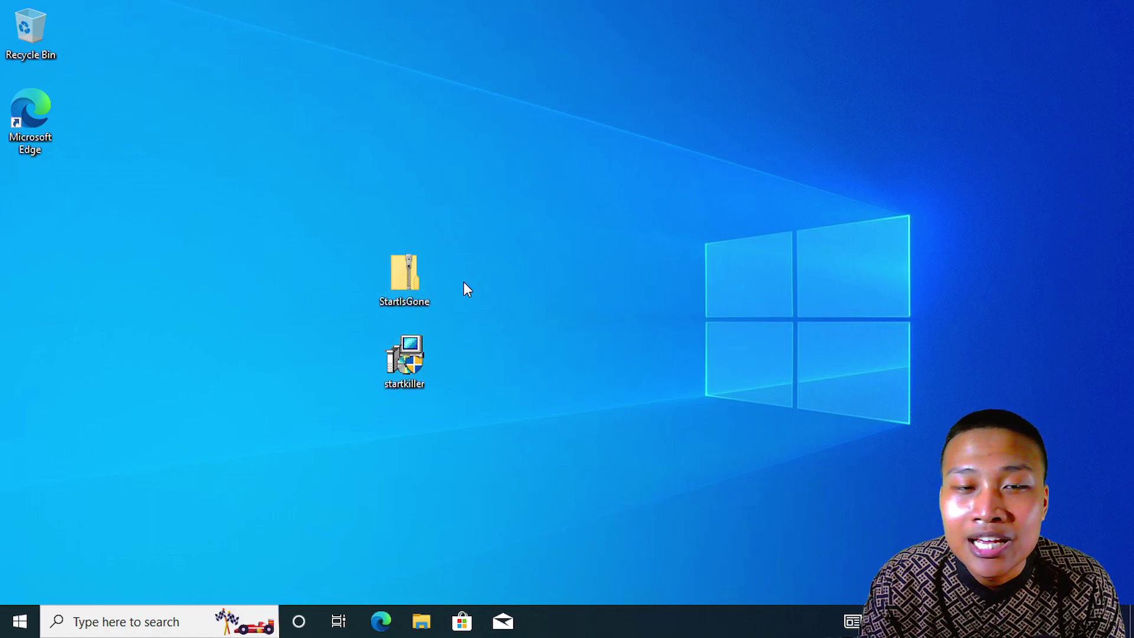
pyautogui.moveTo(462, 250); pyautogui.dragTo(417, 342)
pyautogui.moveTo(406, 289); pyautogui.dragTo(284, 278)
pyautogui.click(126, 213)
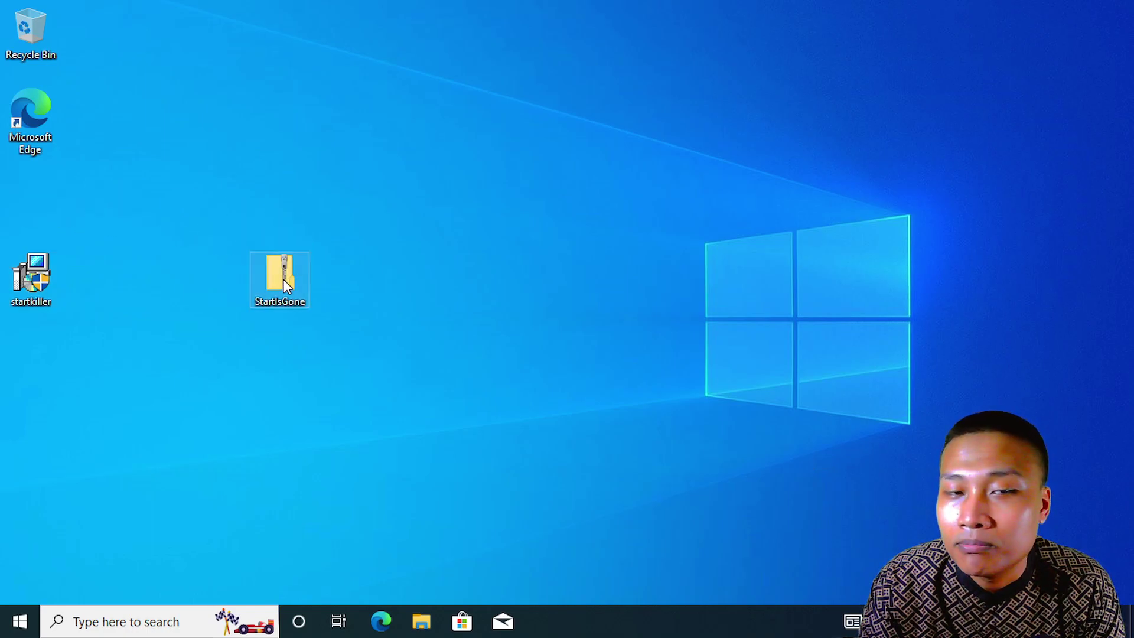
# - Extract the StartIsGone archive to C:\Users\Windows 10\Desktop\StartIsGone
pyautogui.rightClick(283, 279)
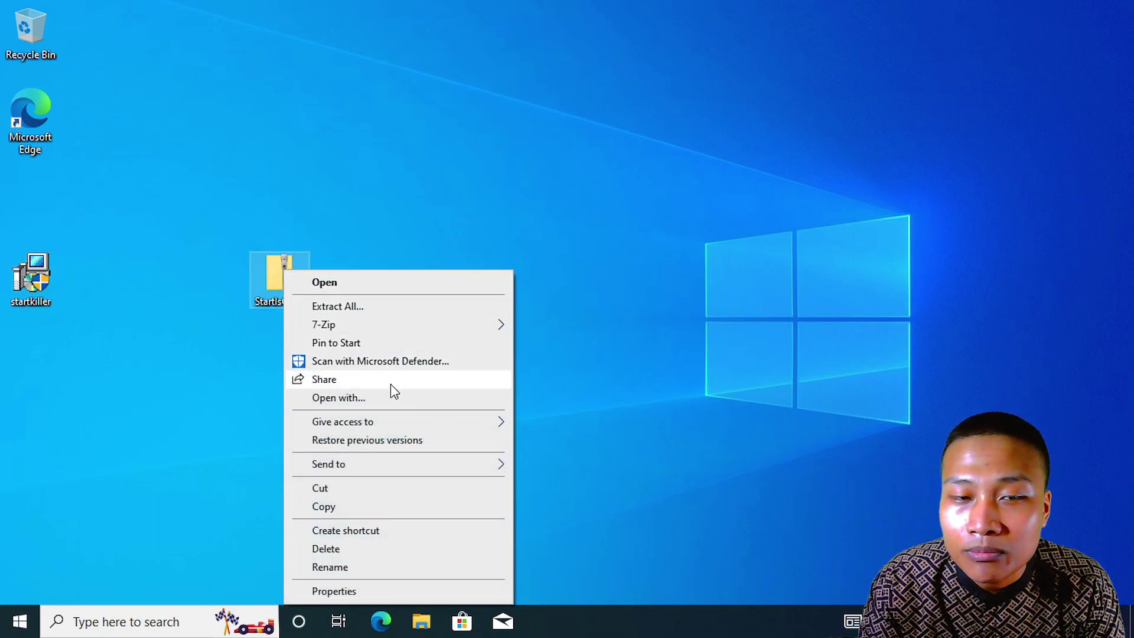
pyautogui.click(386, 312)
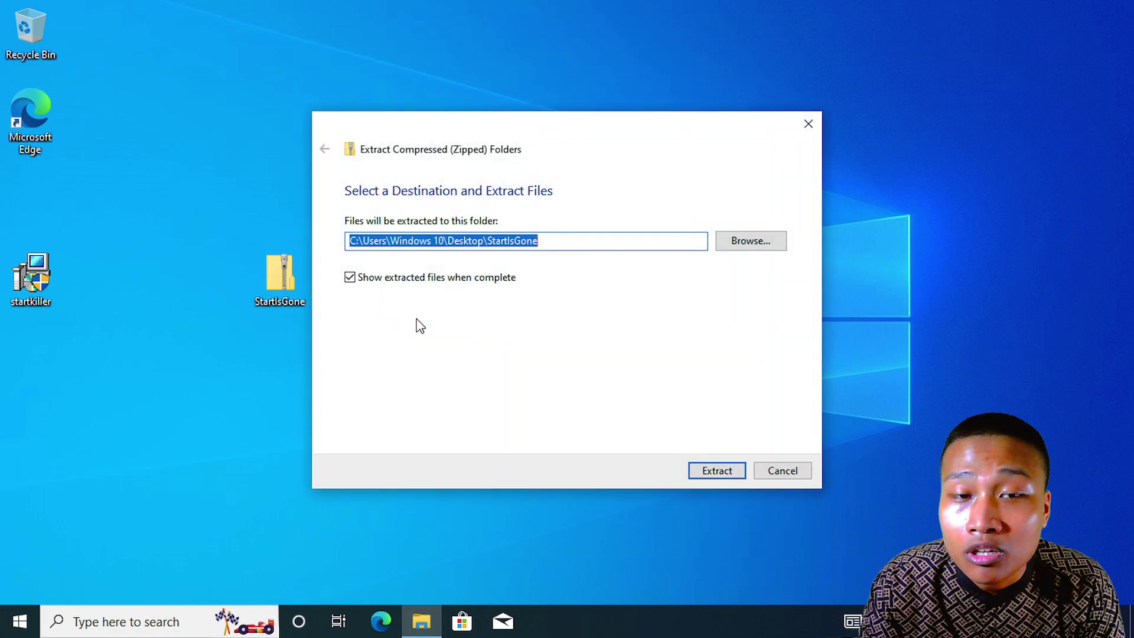
pyautogui.click(715, 467)
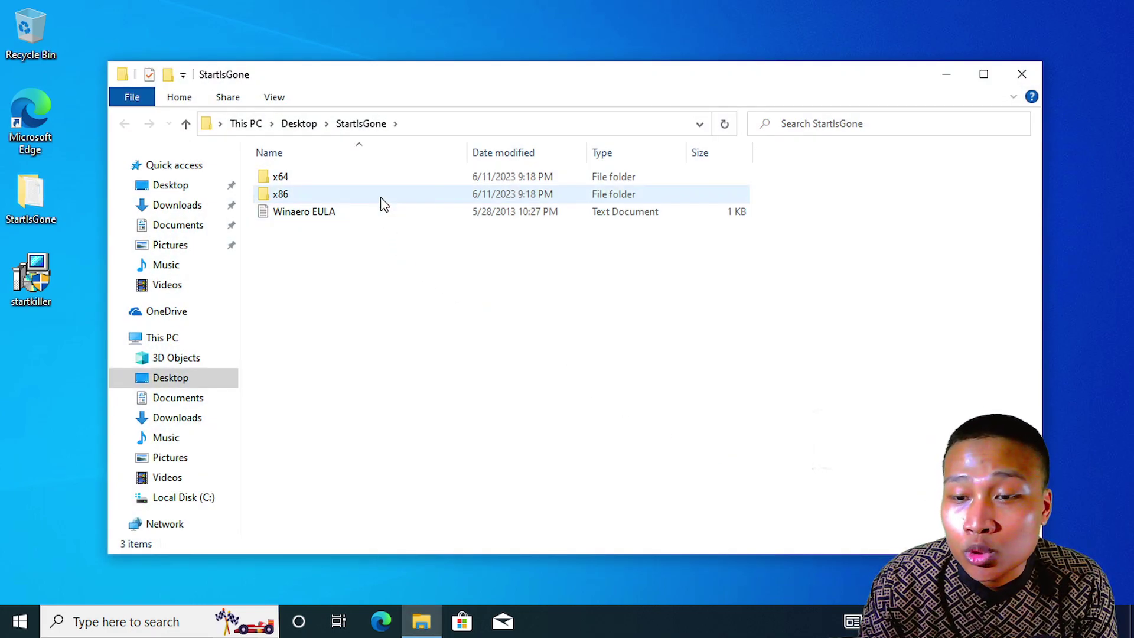
# - Run the StartIsGone application from the extracted x64 folder
pyautogui.moveTo(383, 204)
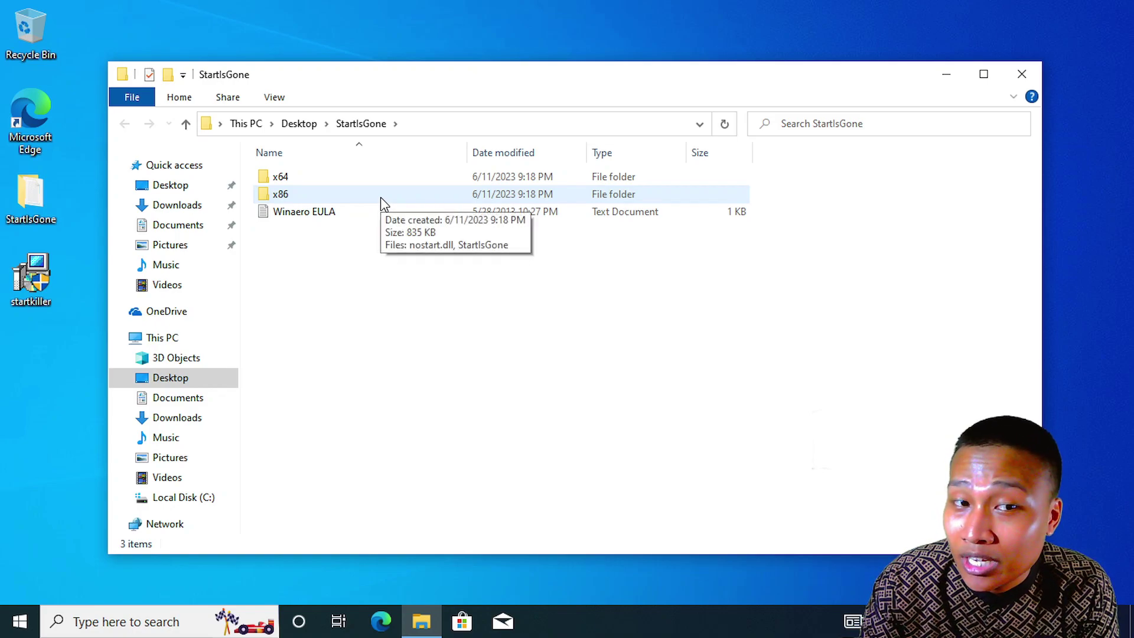
pyautogui.doubleClick(378, 179)
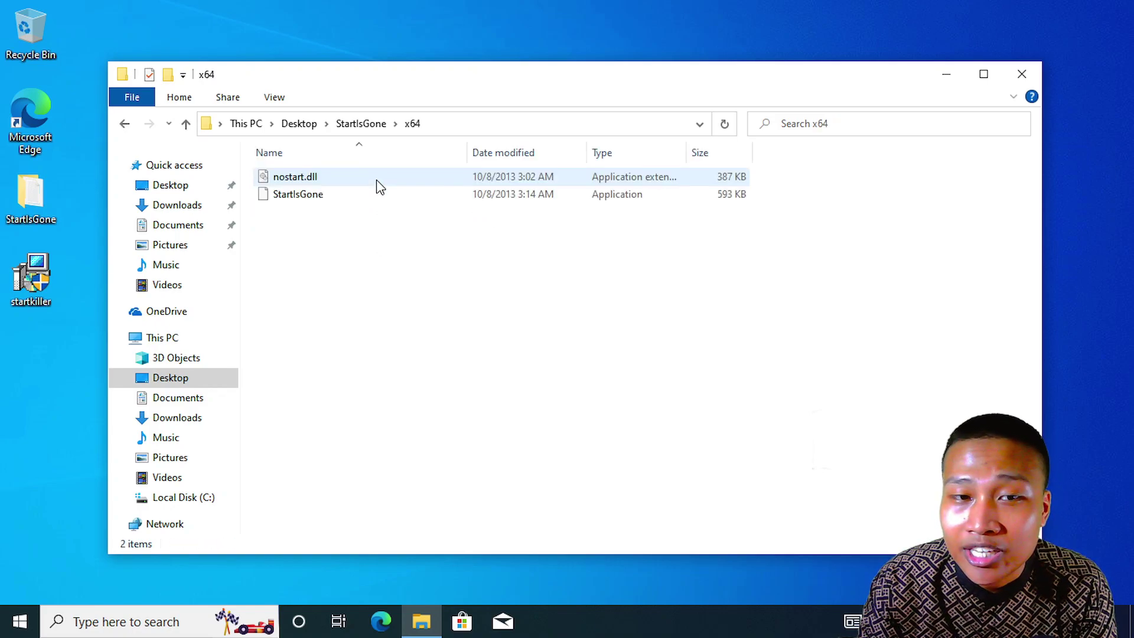
pyautogui.doubleClick(327, 196)
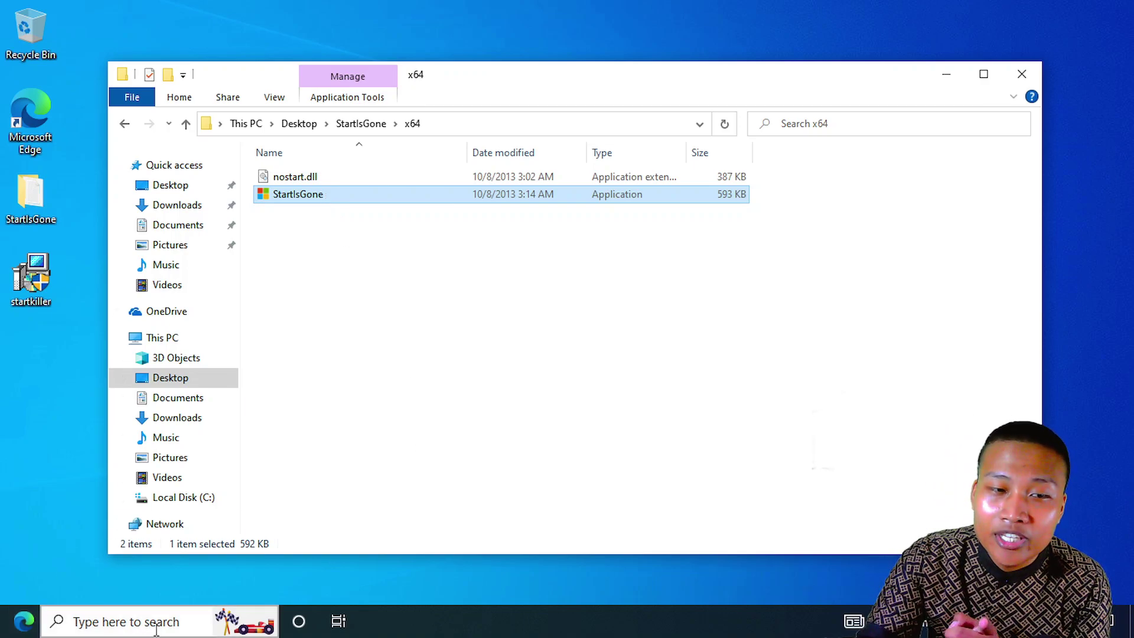
# - Hide the search box, the Cortana button and the Task View button on the taskbar
pyautogui.rightClick(424, 627)
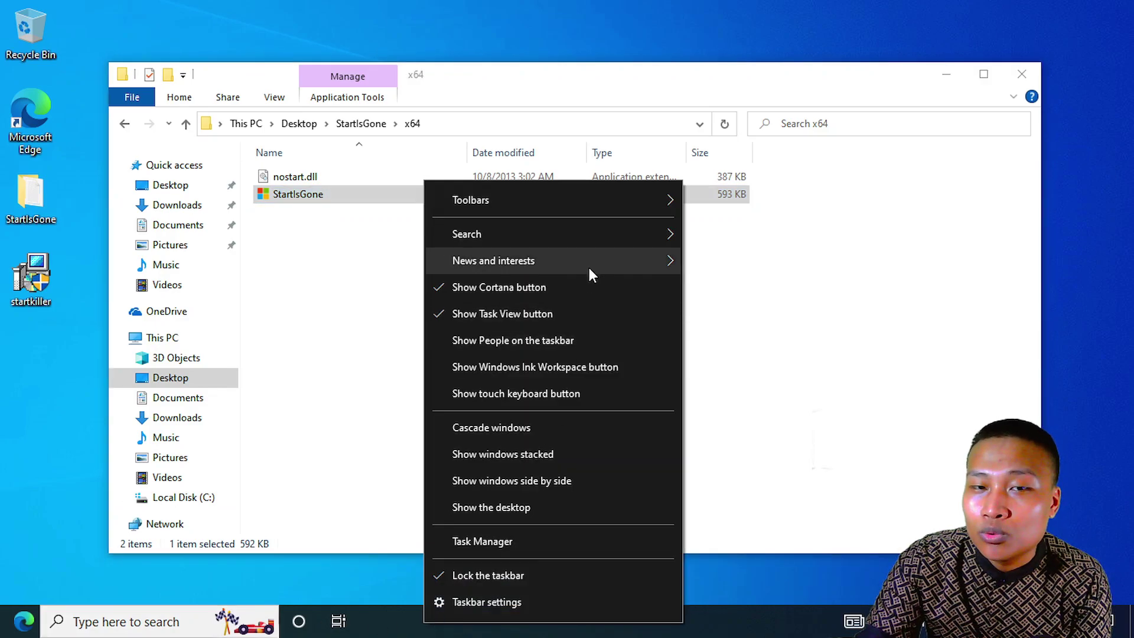
pyautogui.moveTo(596, 234)
pyautogui.click(718, 235)
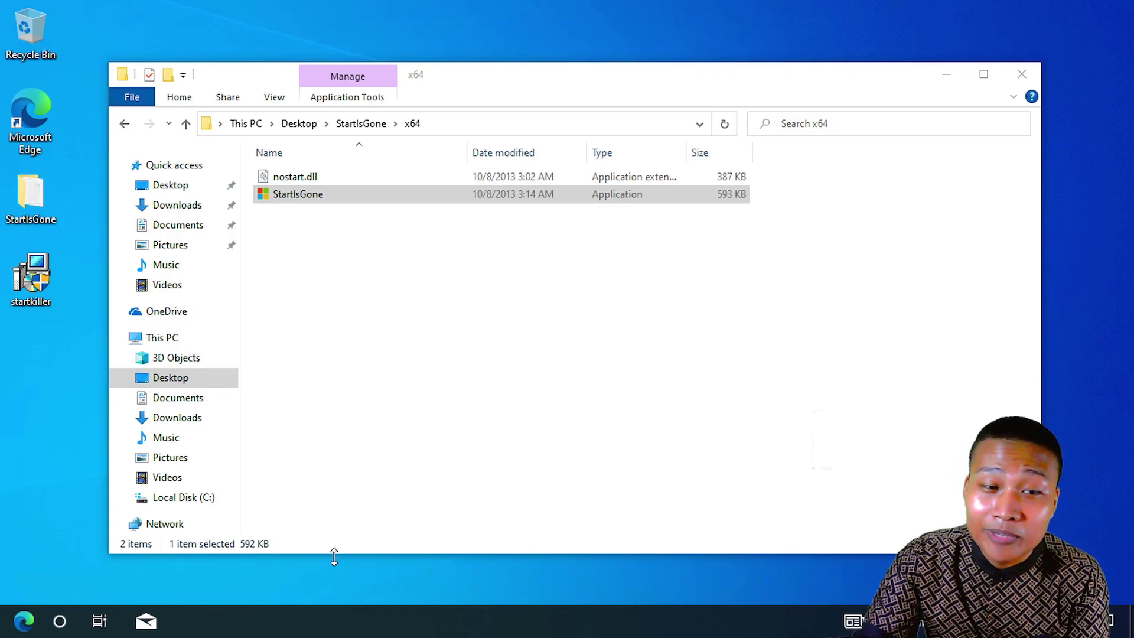
pyautogui.rightClick(343, 614)
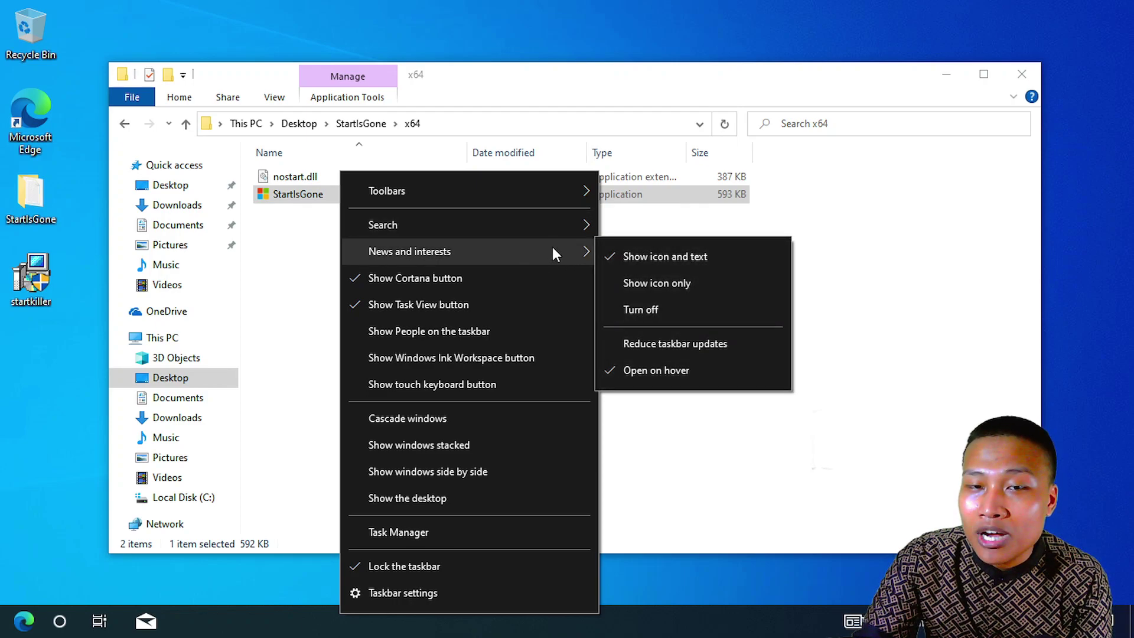
pyautogui.click(541, 279)
pyautogui.rightClick(330, 631)
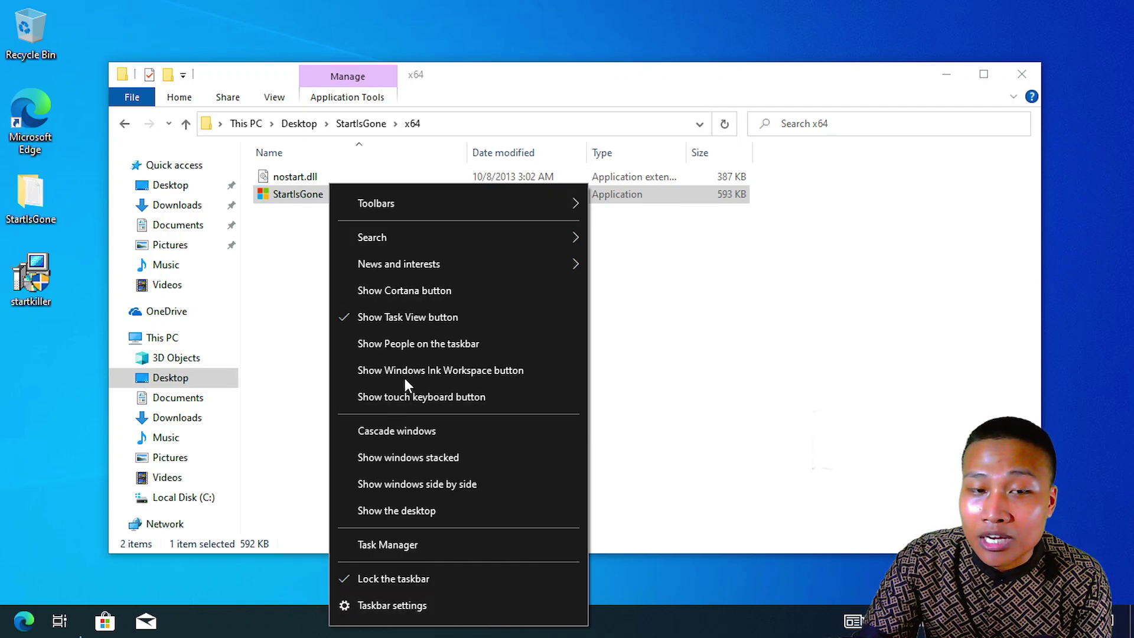
pyautogui.click(456, 318)
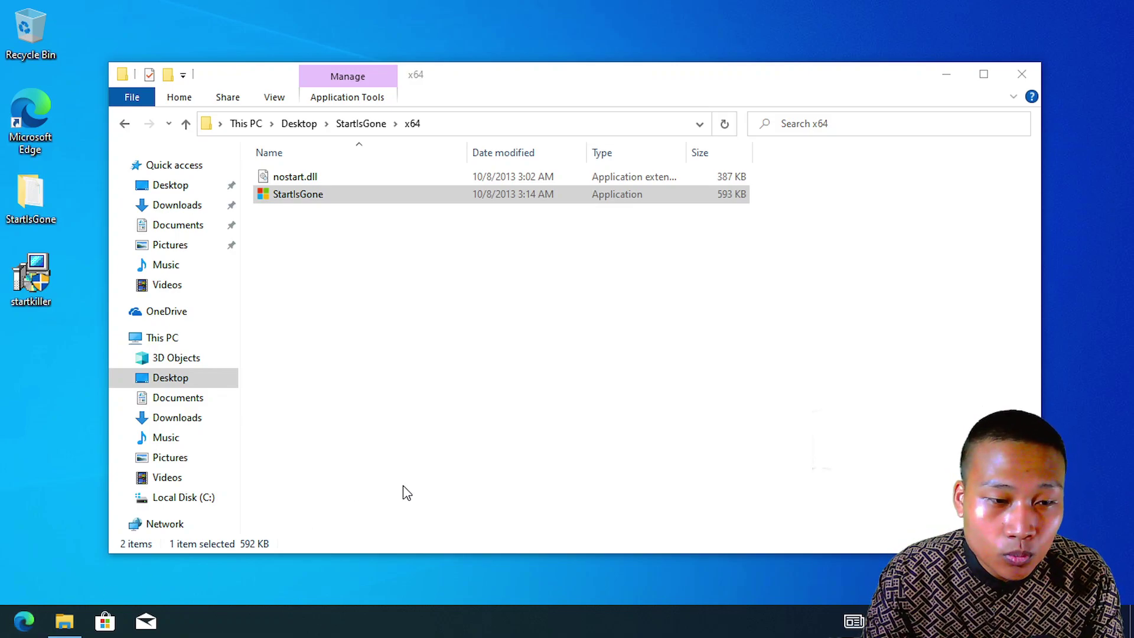
# - Open and close the Start menu while StartIsGone is running
pyautogui.press('super')
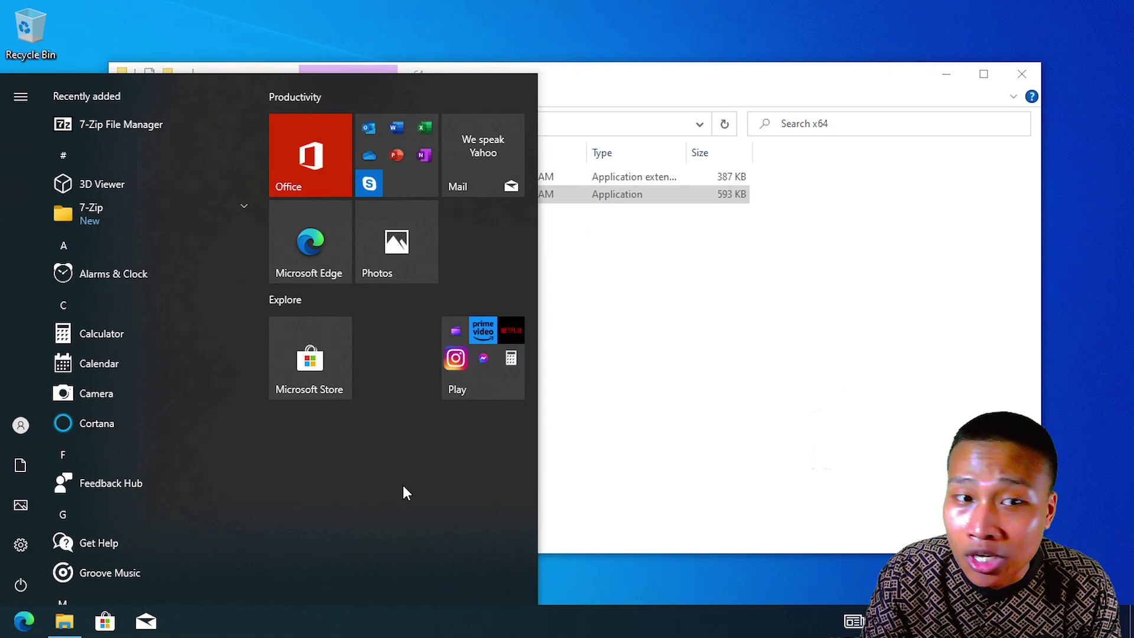
pyautogui.press('super')
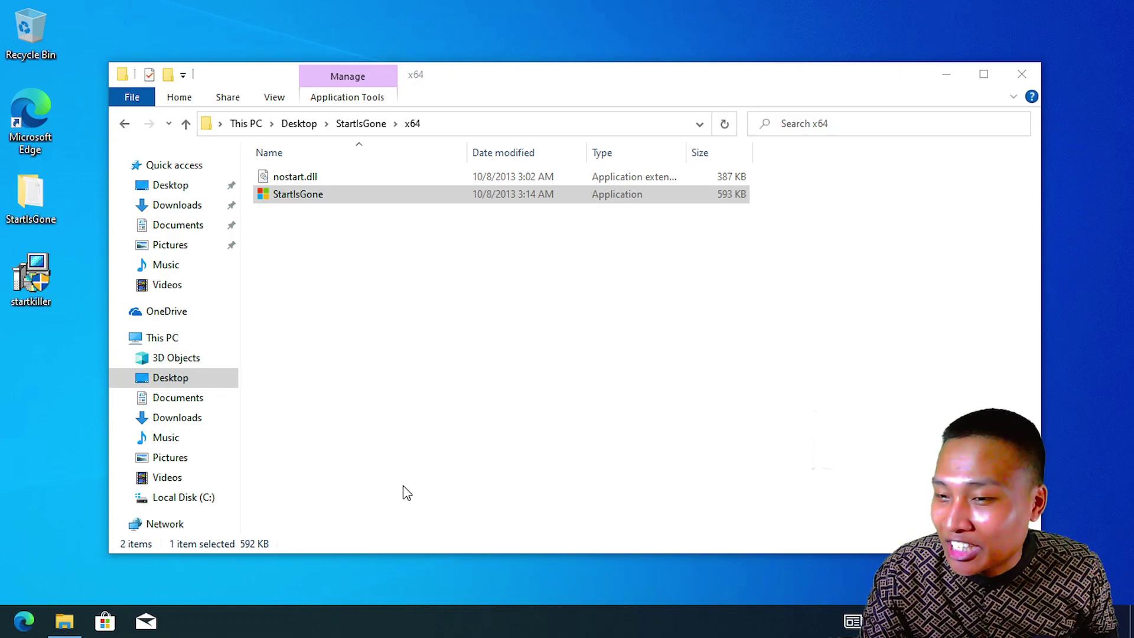
# - Show the search box on the taskbar, and launch and close Microsoft Edge
pyautogui.rightClick(340, 610)
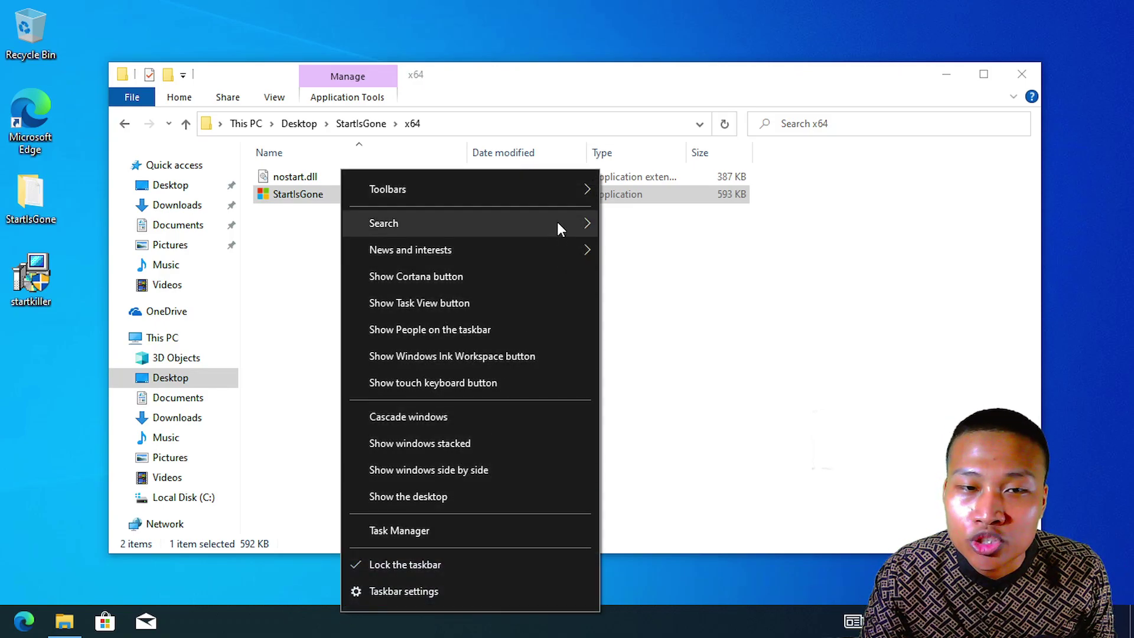
pyautogui.moveTo(558, 223)
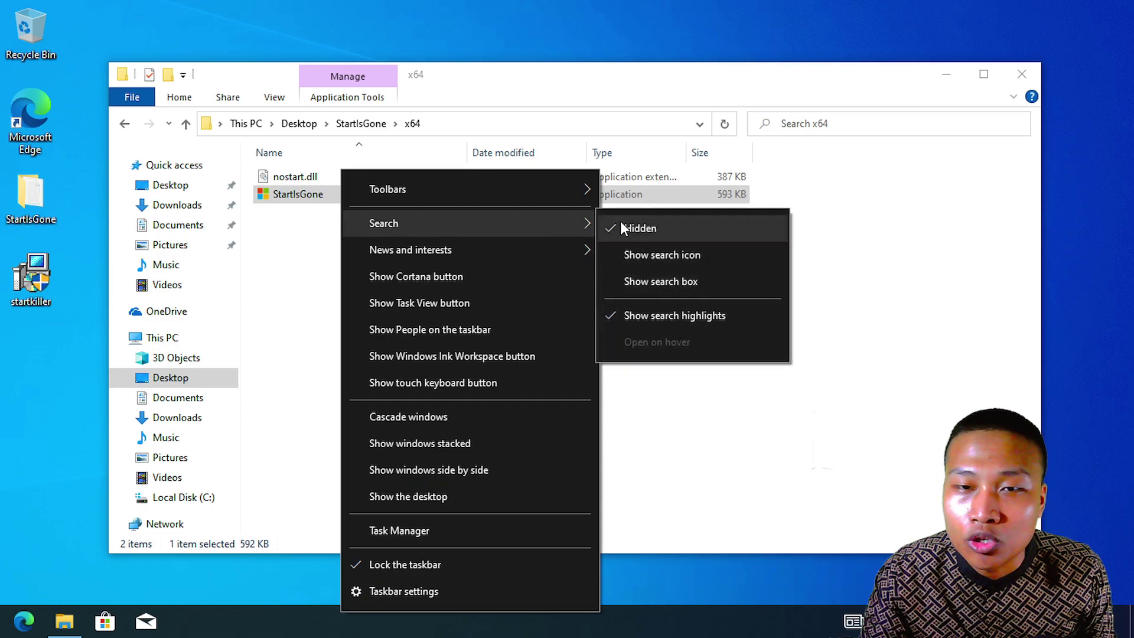
pyautogui.click(654, 280)
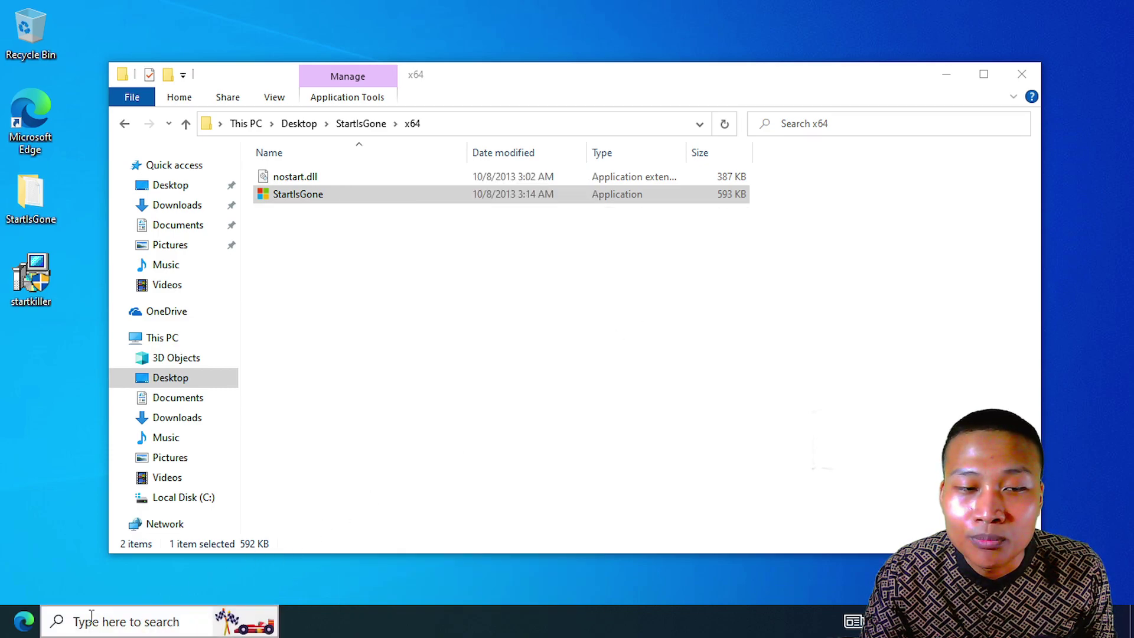
pyautogui.rightClick(317, 625)
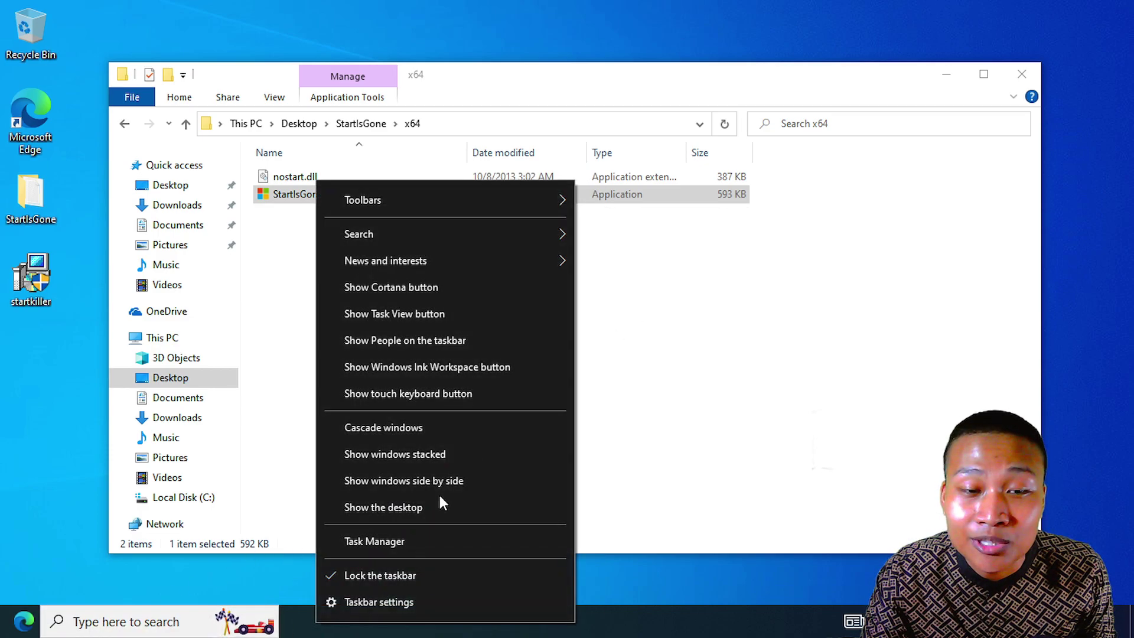
pyautogui.click(23, 626)
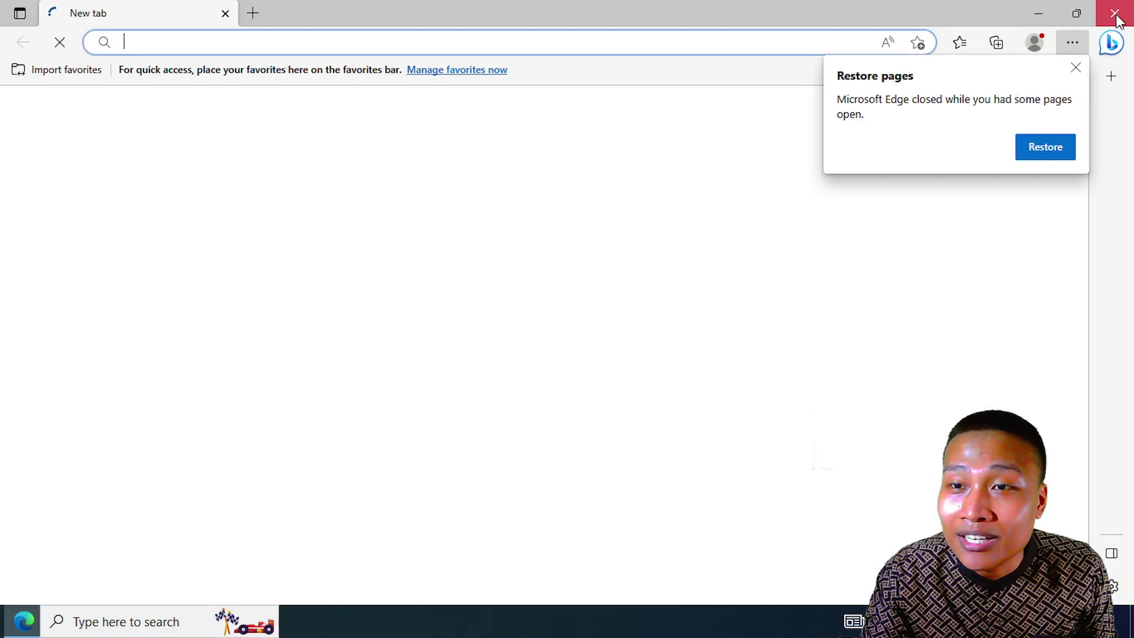
pyautogui.click(1116, 18)
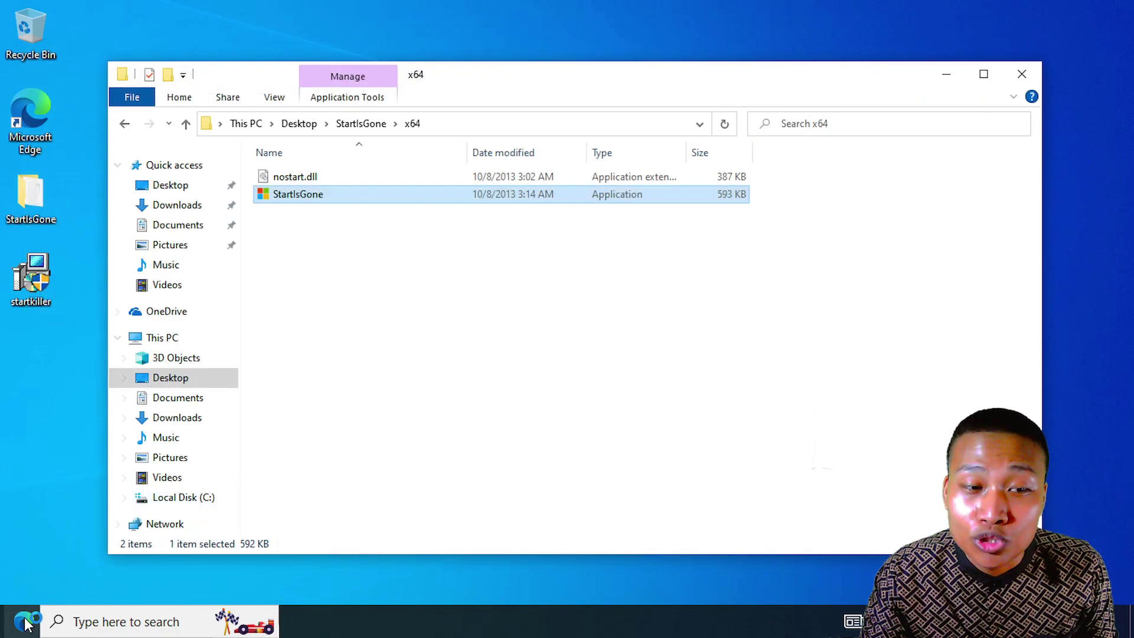
# - Set the taskbar search back to Hidden
pyautogui.rightClick(410, 627)
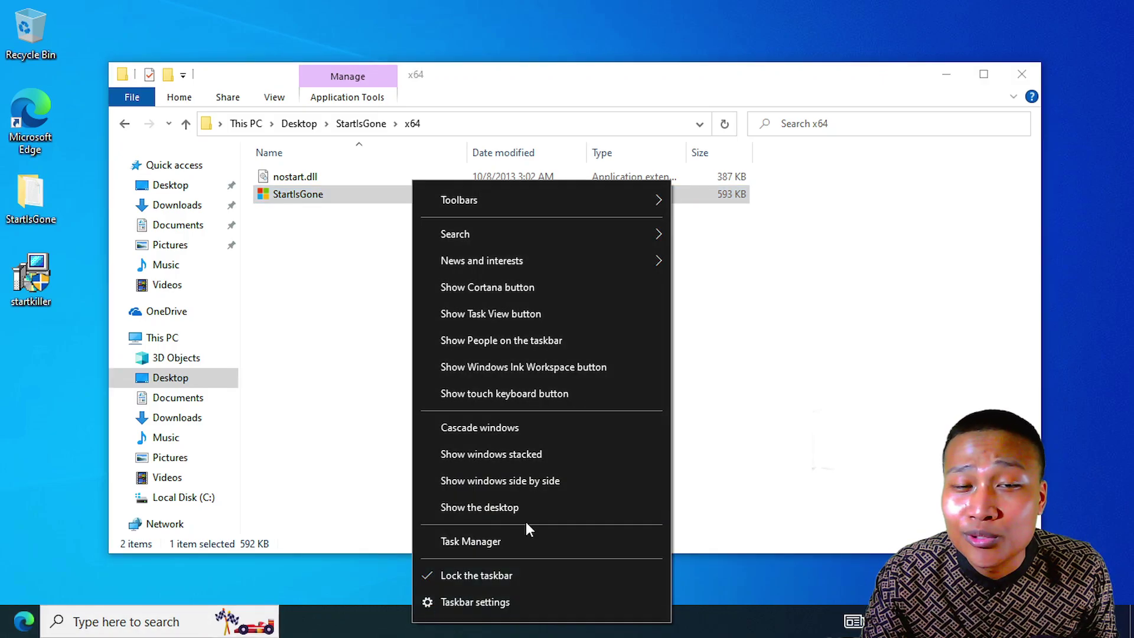
pyautogui.moveTo(625, 240)
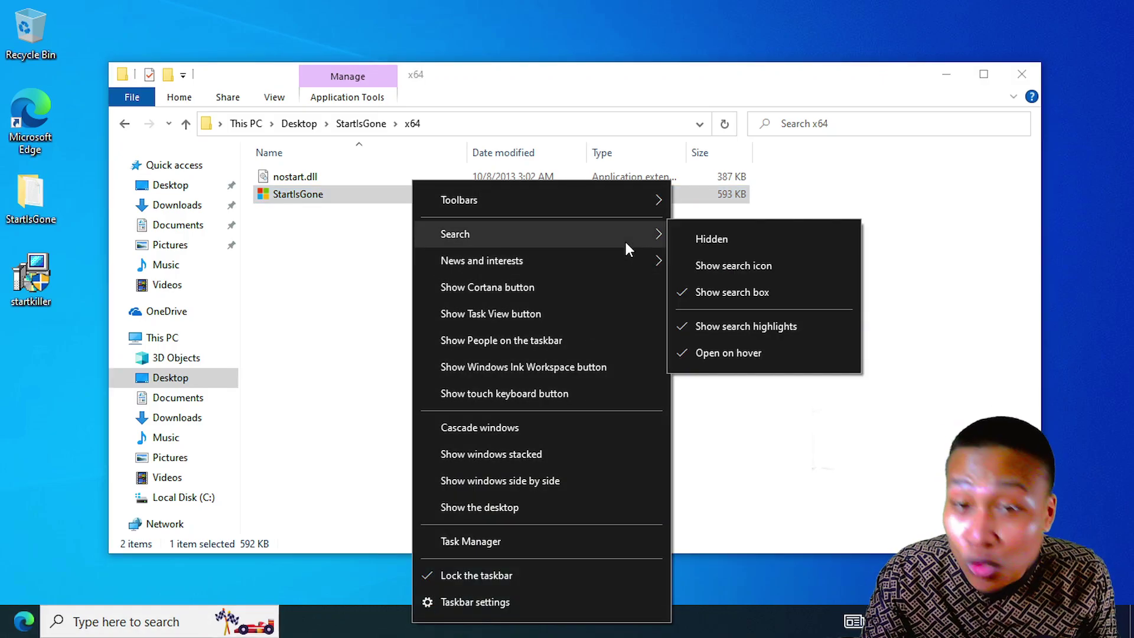
pyautogui.click(688, 236)
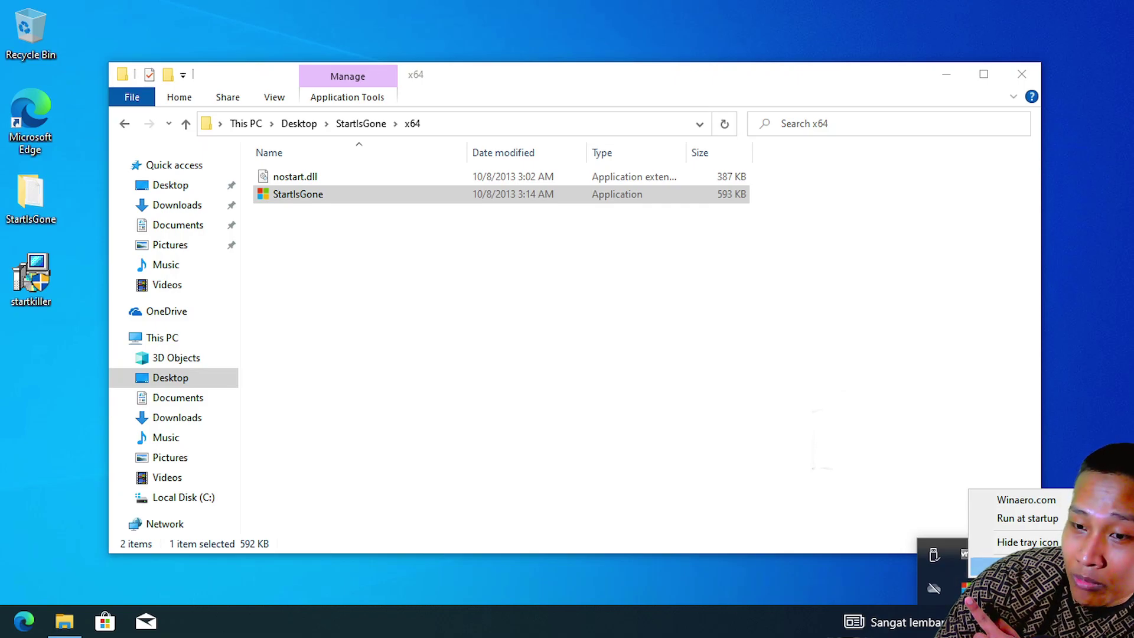
# - Exit the running StartIsGone tool and close the File Explorer window
pyautogui.click(998, 566)
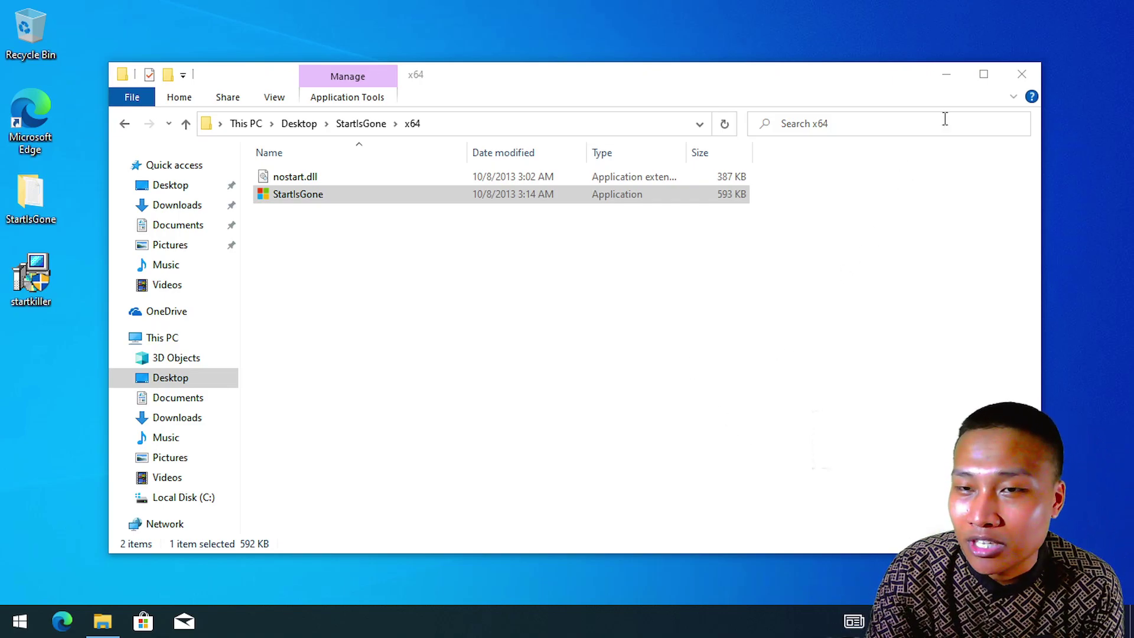
pyautogui.click(1013, 79)
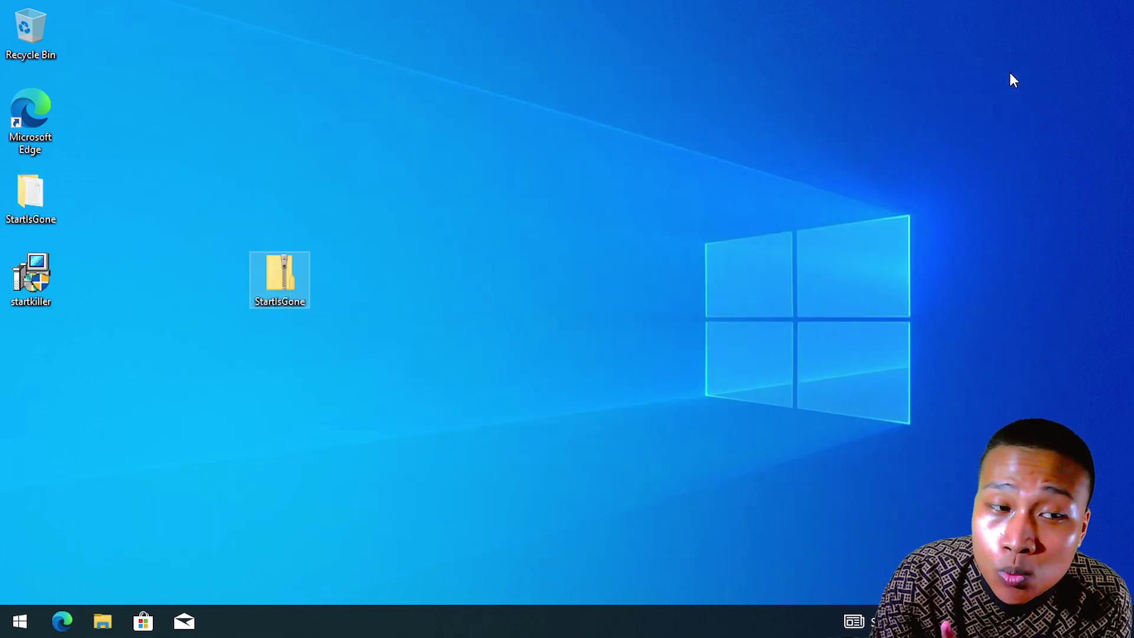
pyautogui.click(513, 326)
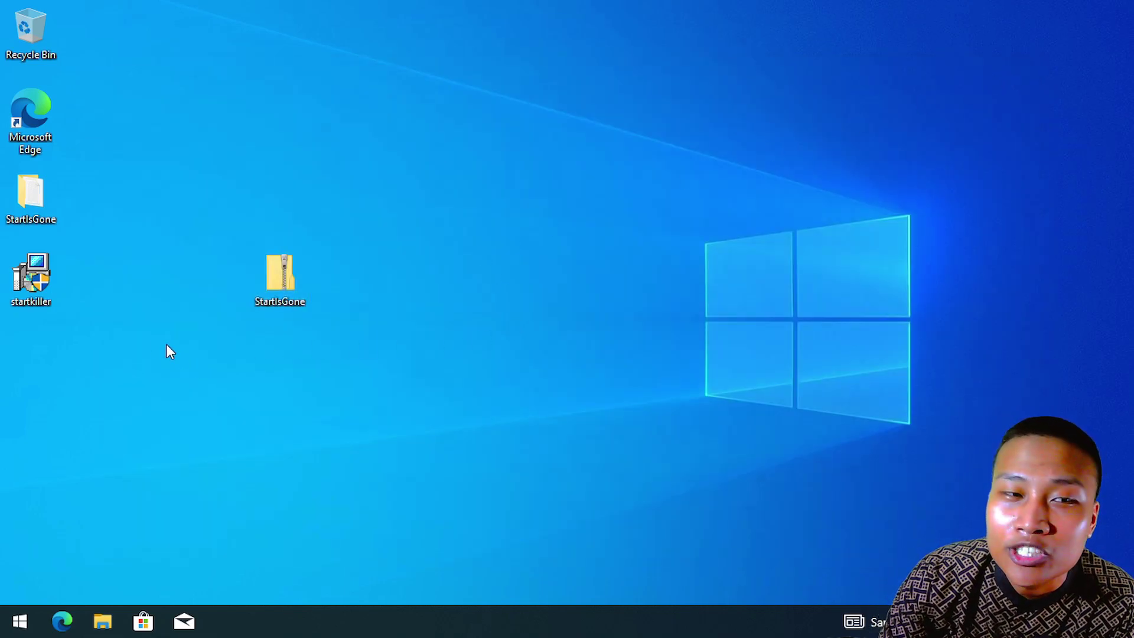
# - Install Start Killer from the startkiller setup into C:\Program Files\StartKiller and run it on completion
pyautogui.doubleClick(37, 277)
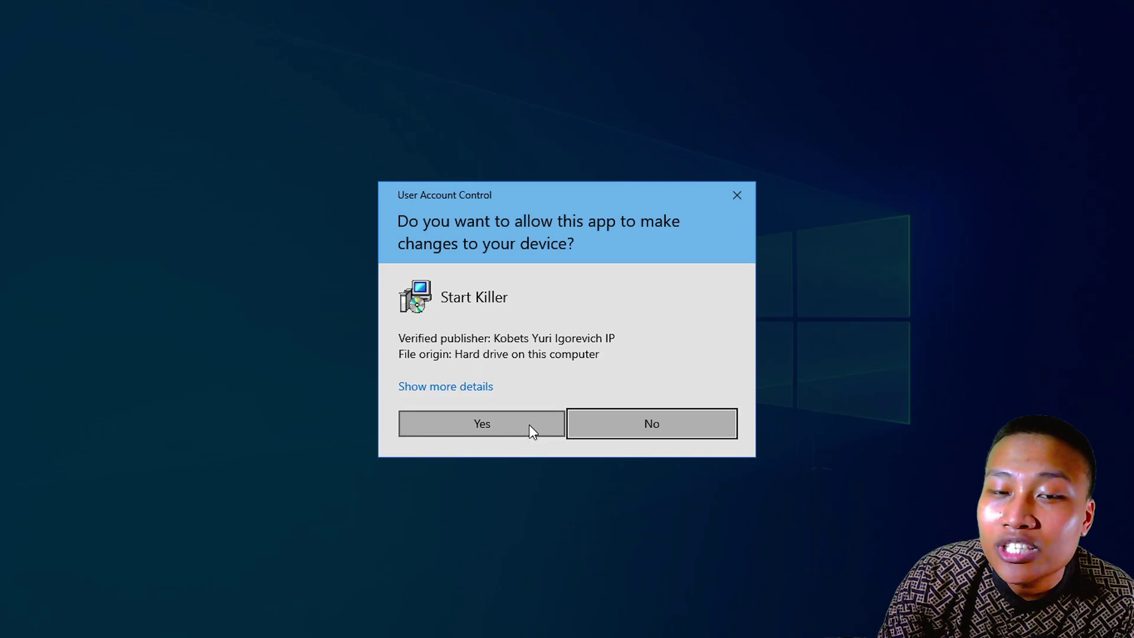
pyautogui.click(529, 425)
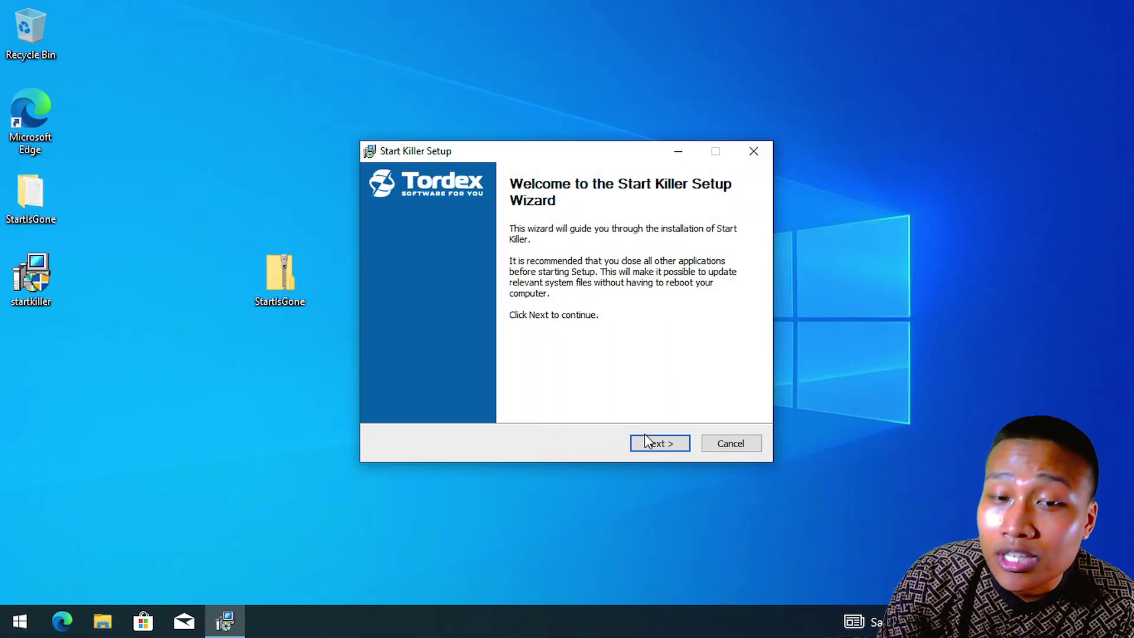
pyautogui.click(658, 442)
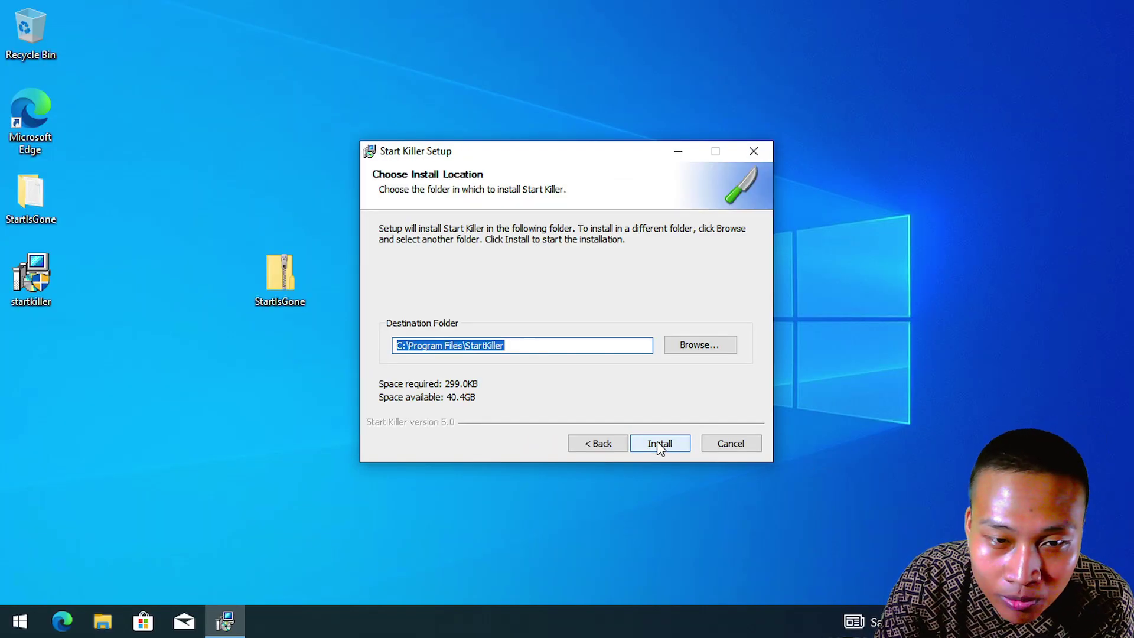
pyautogui.click(657, 441)
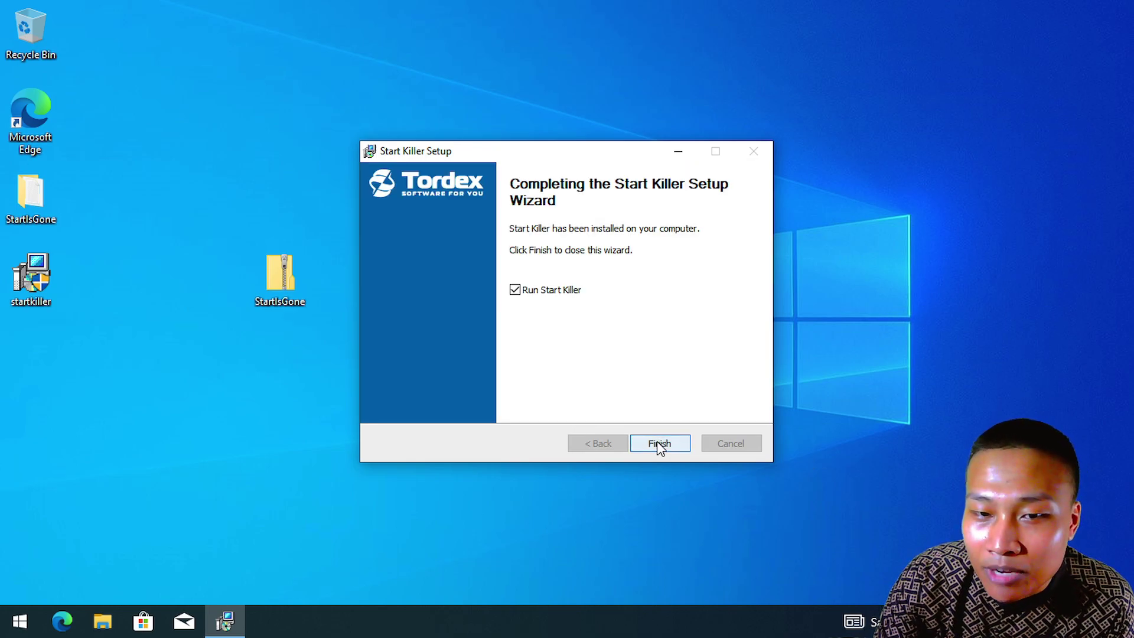
pyautogui.click(657, 443)
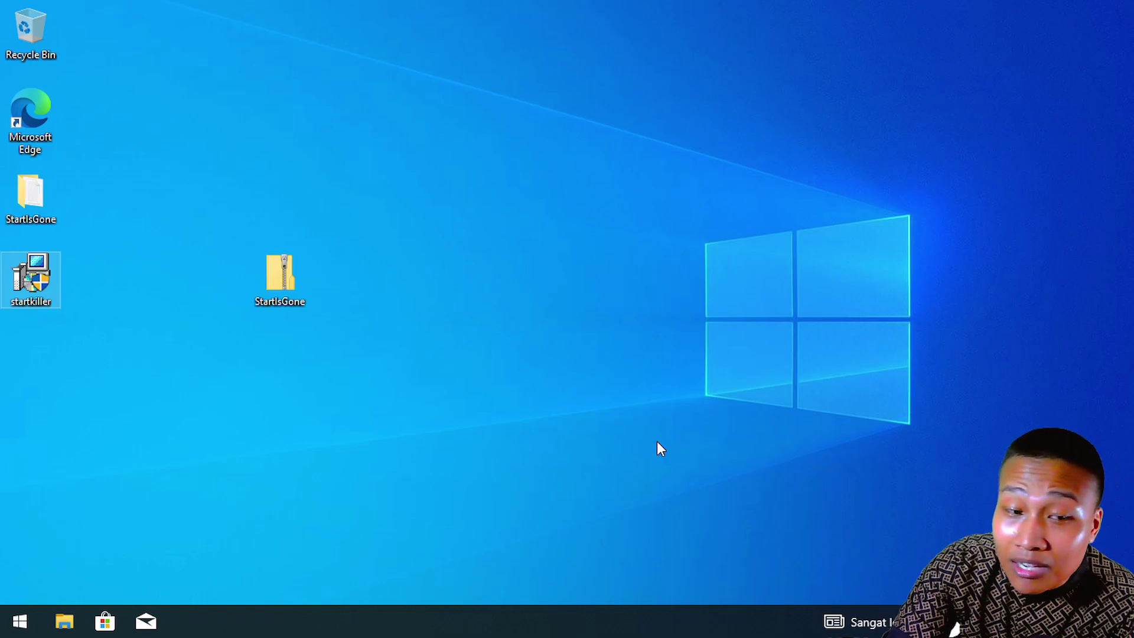
# - Test the Start button with Start Killer running
pyautogui.click(23, 624)
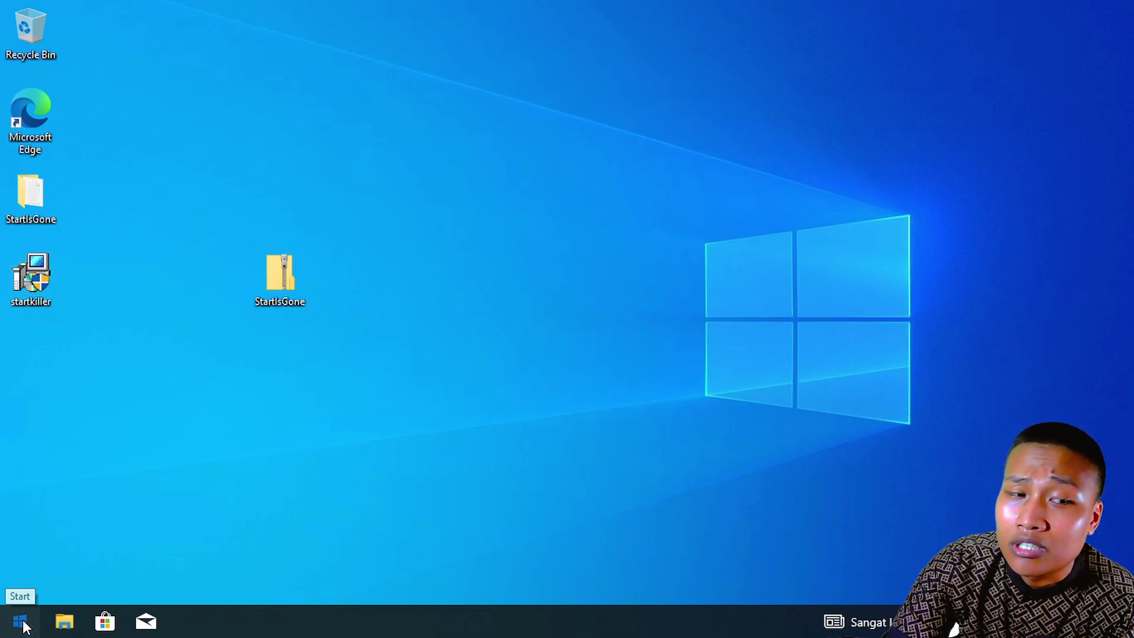
pyautogui.click(22, 624)
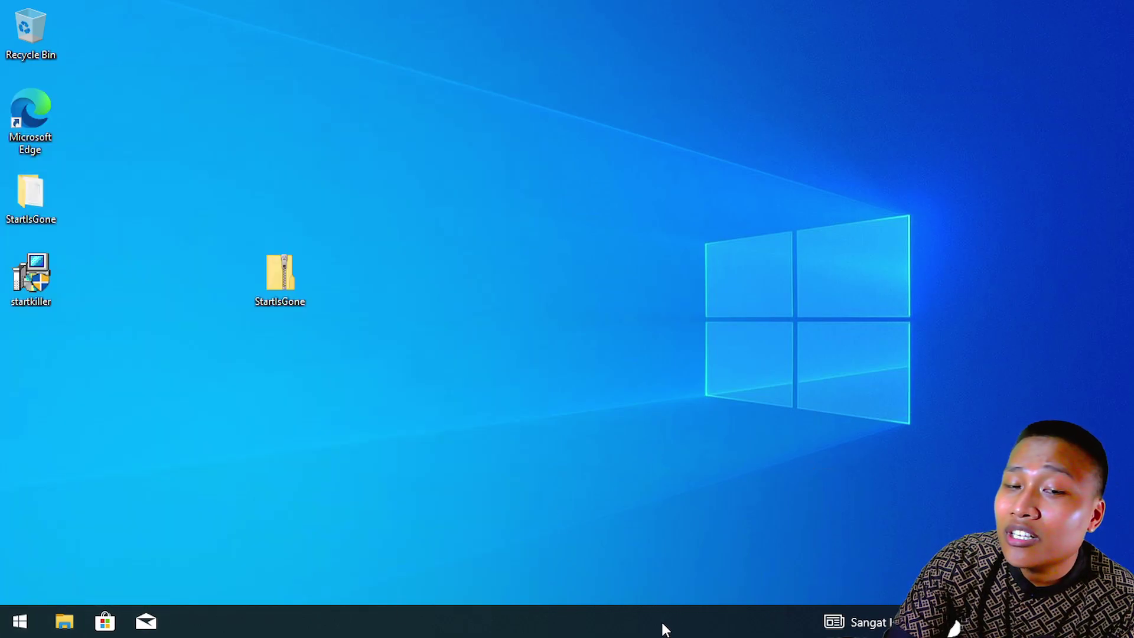
# - Turn off News and interests on the taskbar
pyautogui.rightClick(664, 626)
pyautogui.moveTo(853, 232)
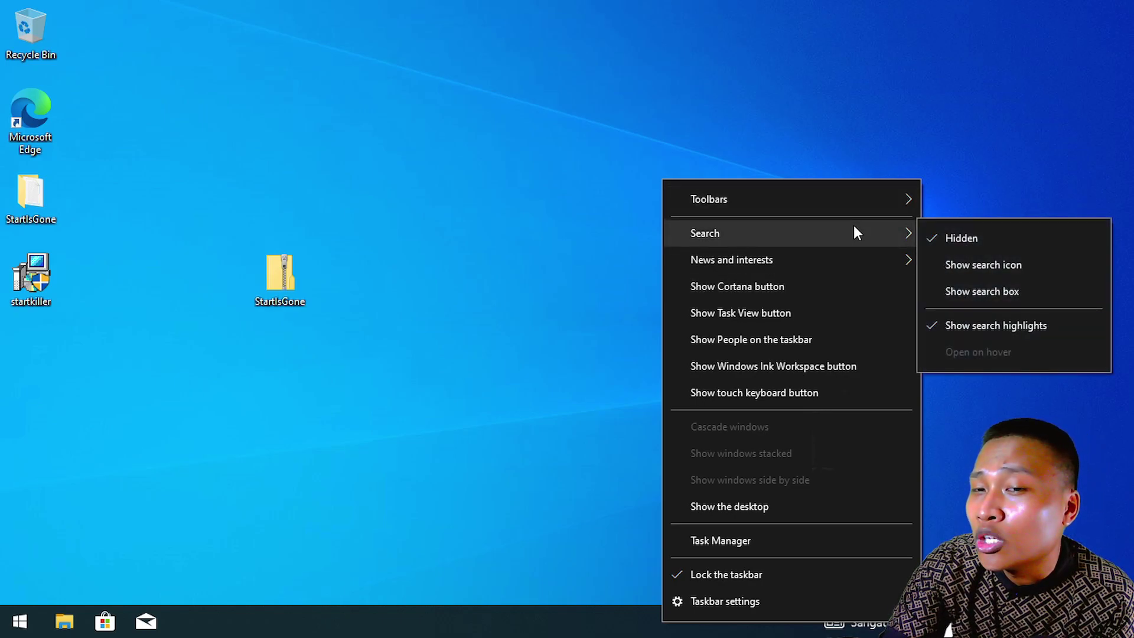
pyautogui.moveTo(892, 260)
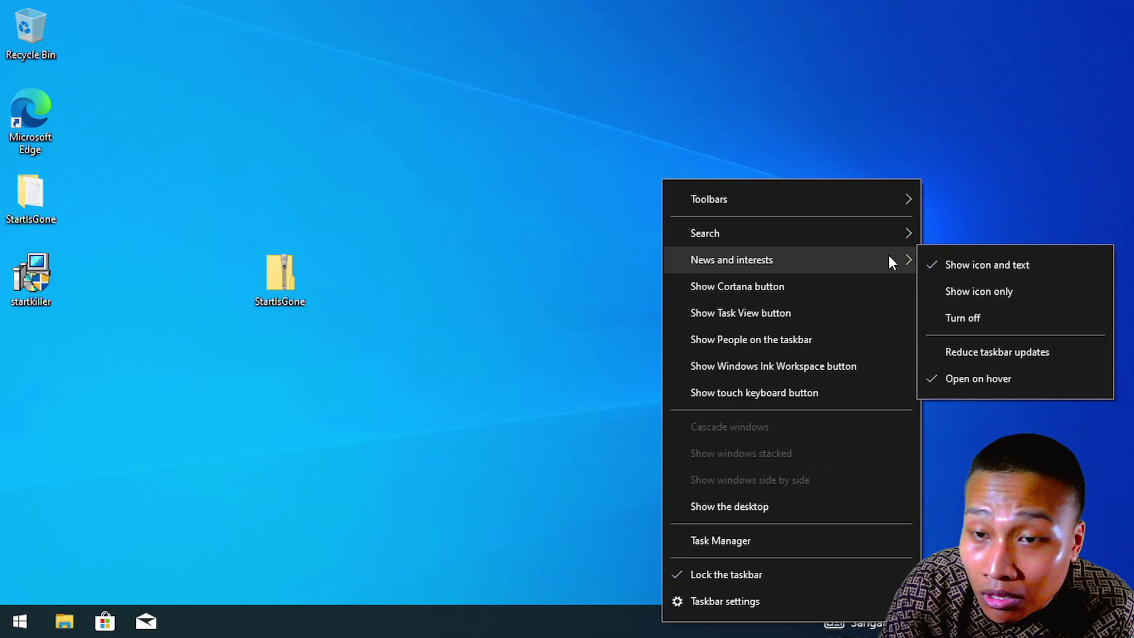
pyautogui.click(1012, 315)
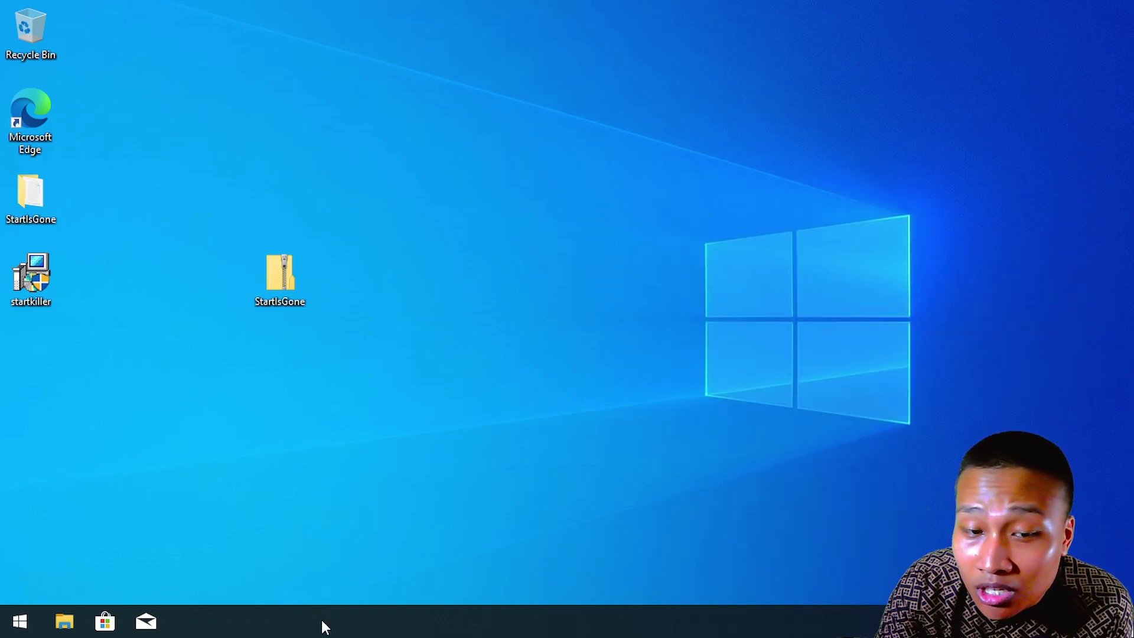
# - Show the search box on the taskbar to see its effect on the Start button, and set search back to Hidden
pyautogui.rightClick(455, 633)
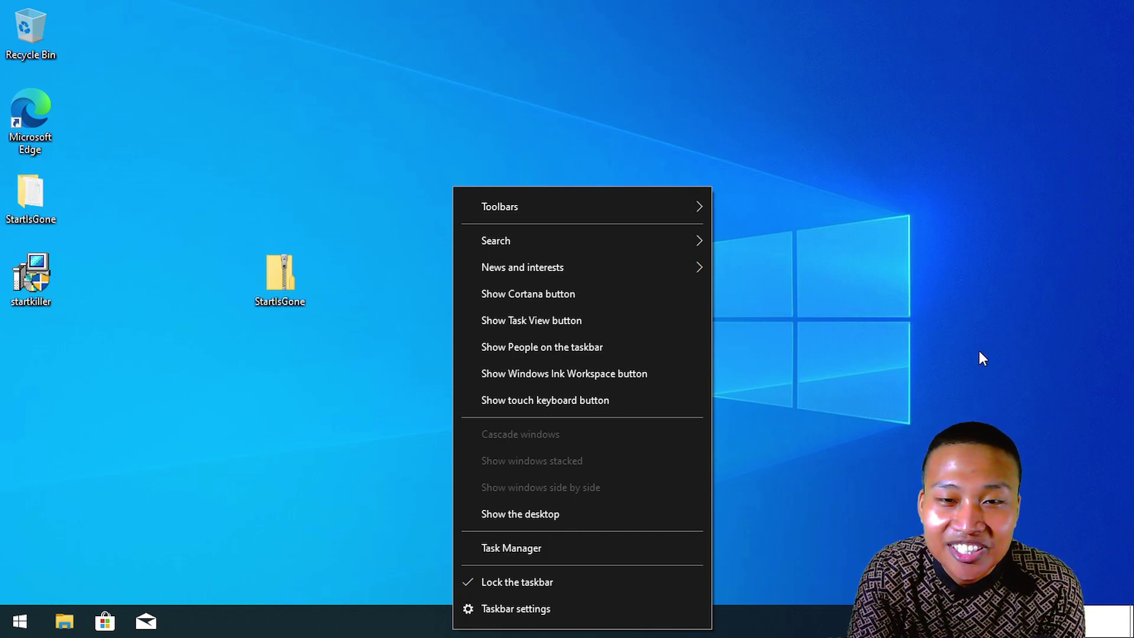
pyautogui.moveTo(685, 236)
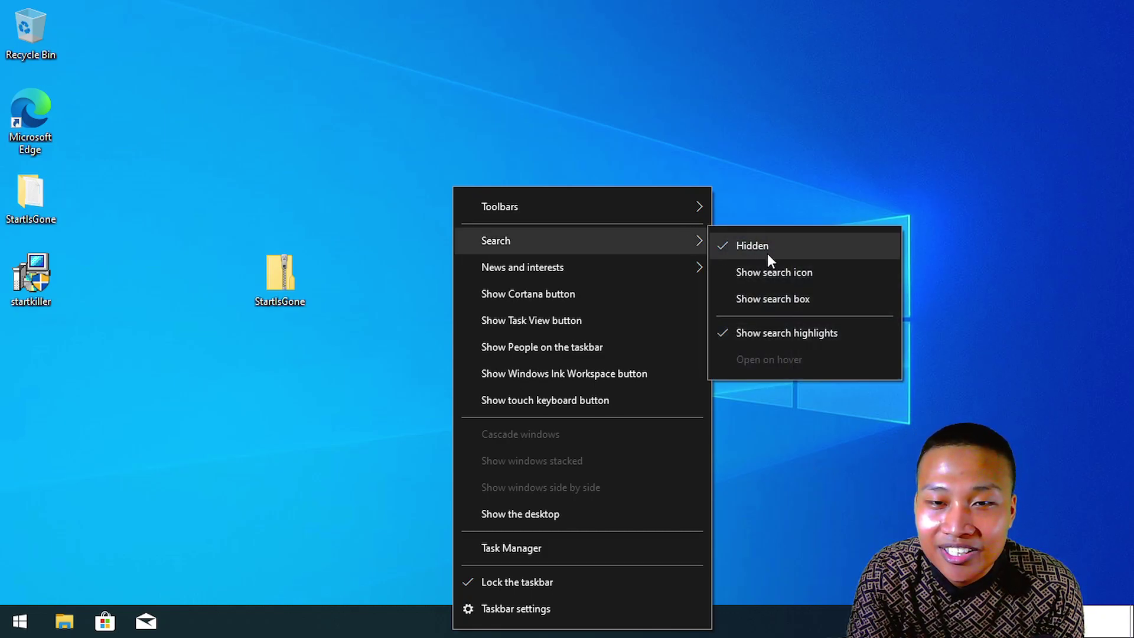
pyautogui.click(781, 297)
pyautogui.rightClick(391, 626)
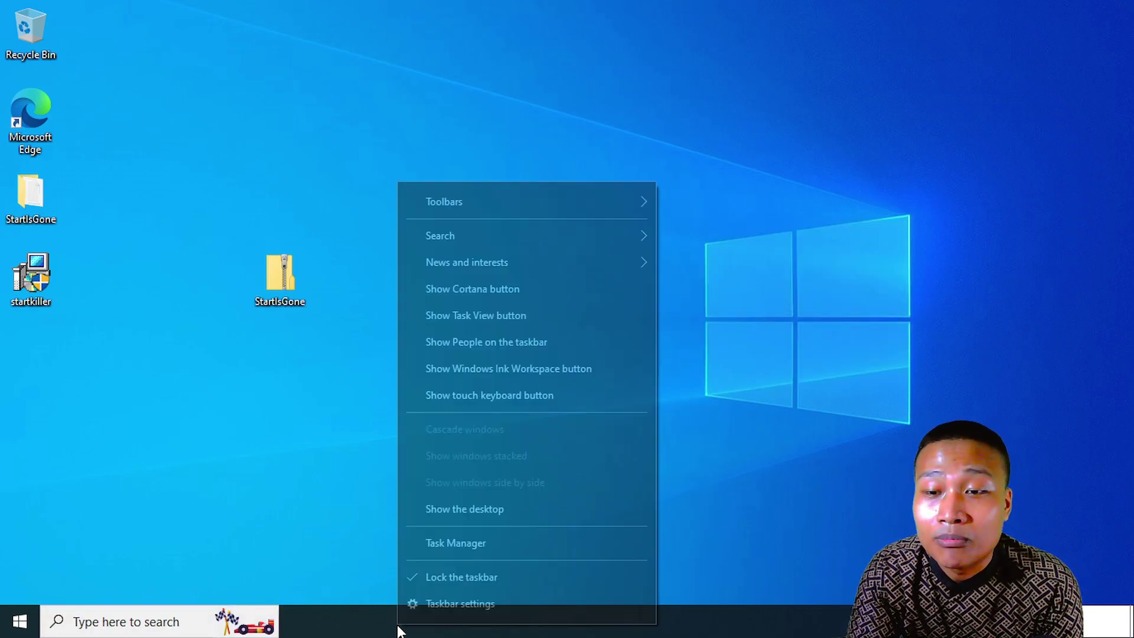
pyautogui.moveTo(557, 243)
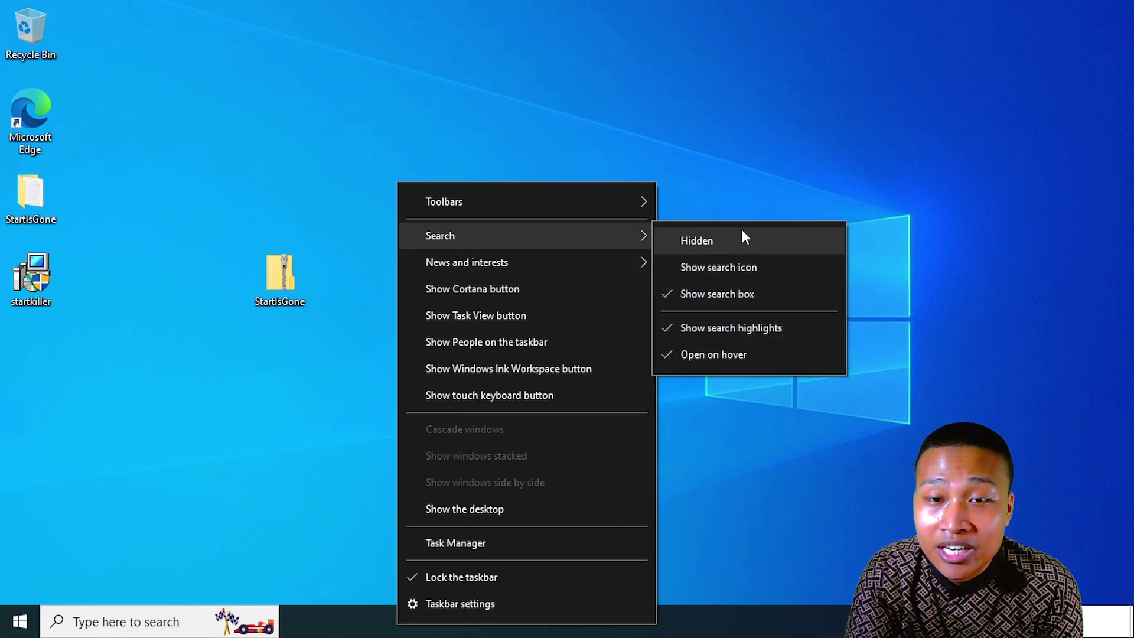
pyautogui.click(742, 233)
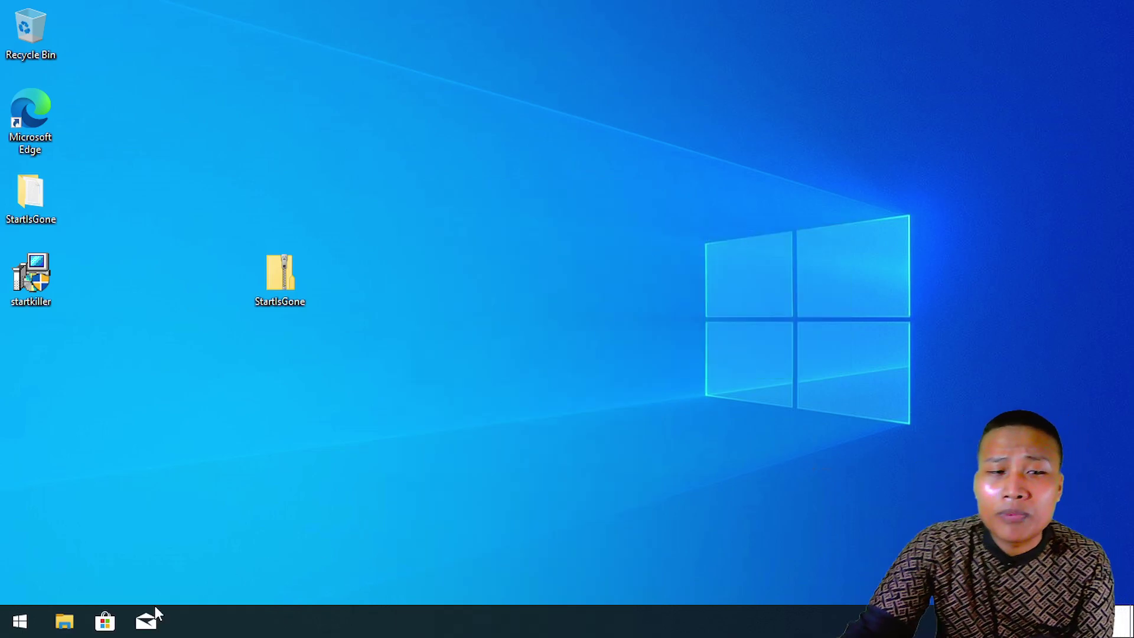
# - Open the Start menu to check whether it still works, and close it again
pyautogui.click(36, 625)
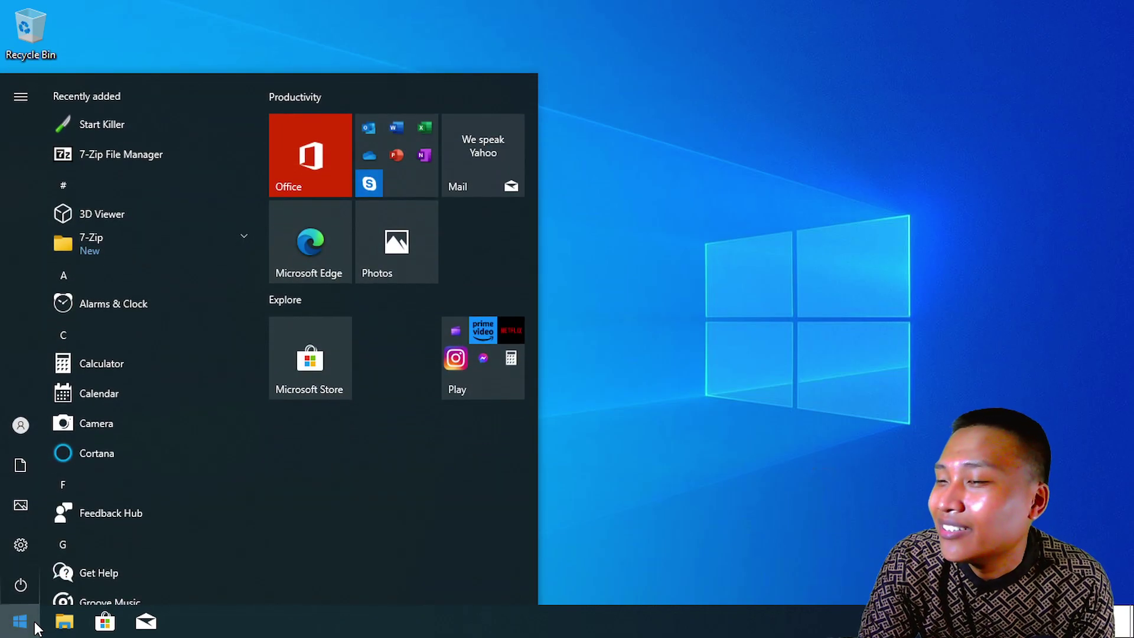
pyautogui.click(36, 626)
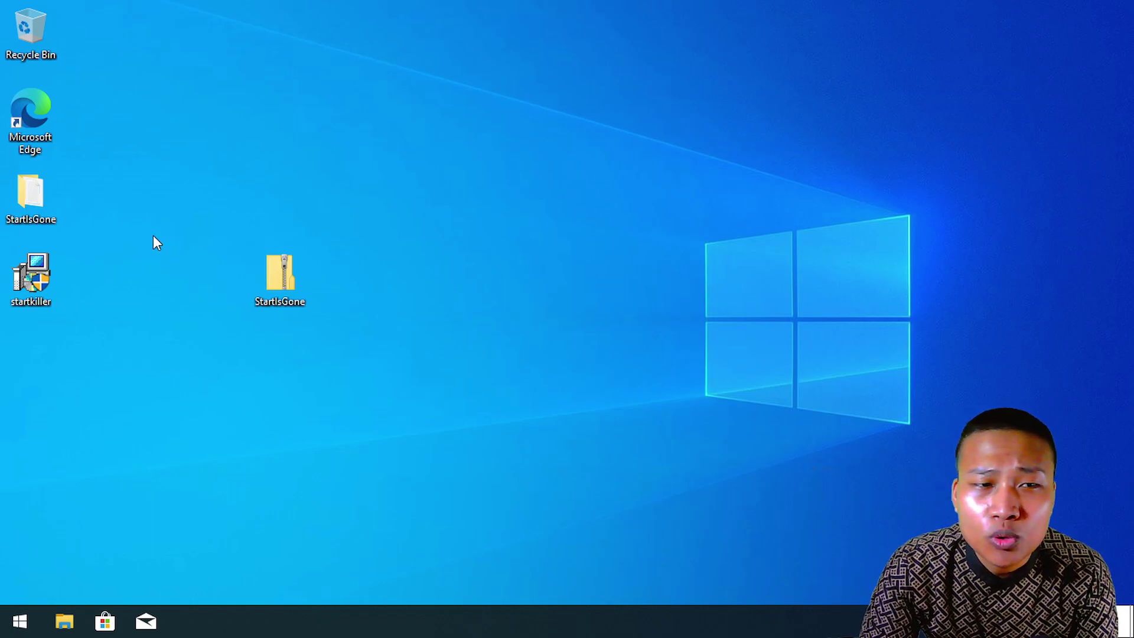
# - Open the x86 folder inside the StartIsGone desktop folder
pyautogui.doubleClick(52, 201)
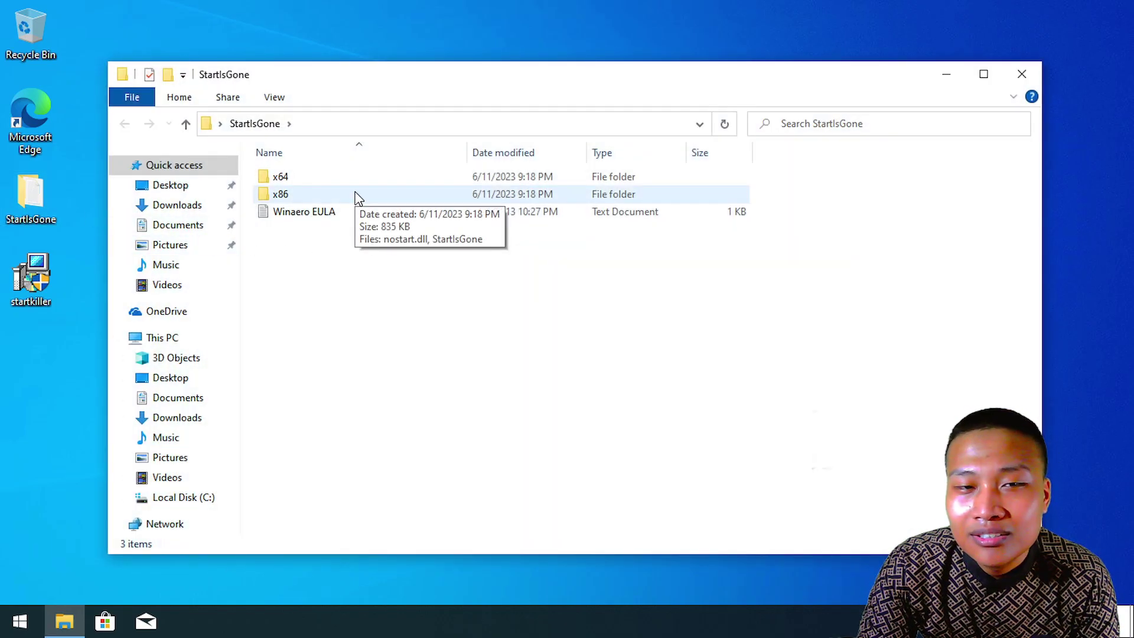
pyautogui.doubleClick(357, 195)
# - End the StartKiller Application background process in Task Manager
pyautogui.rightClick(570, 629)
pyautogui.click(638, 552)
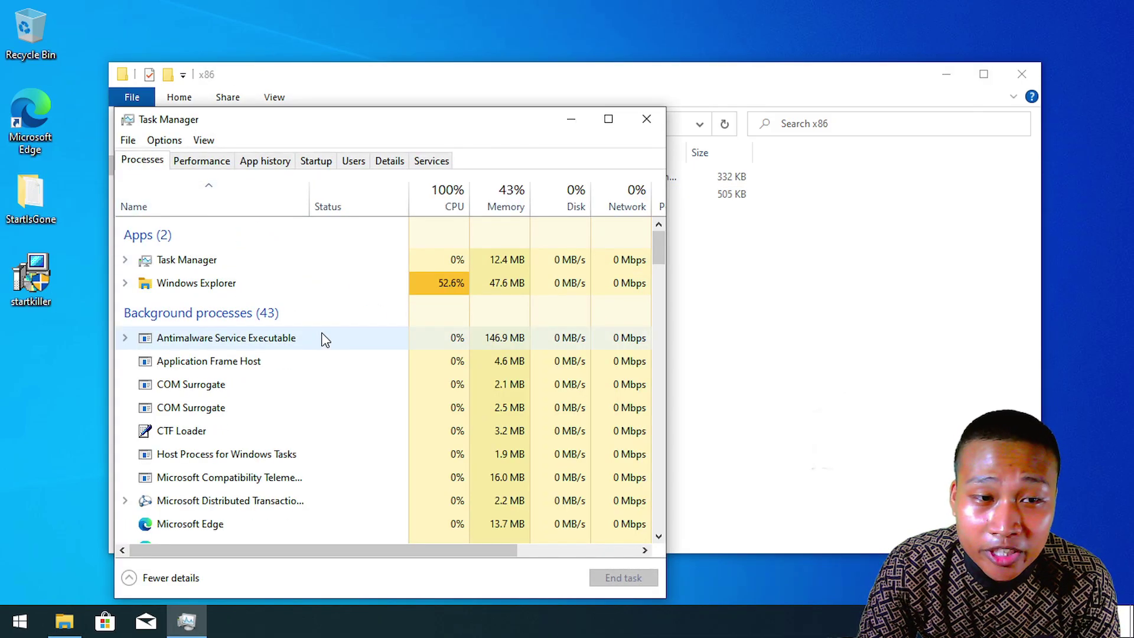
pyautogui.scroll(-3, 325, 341)
pyautogui.scroll(-6, 325, 340)
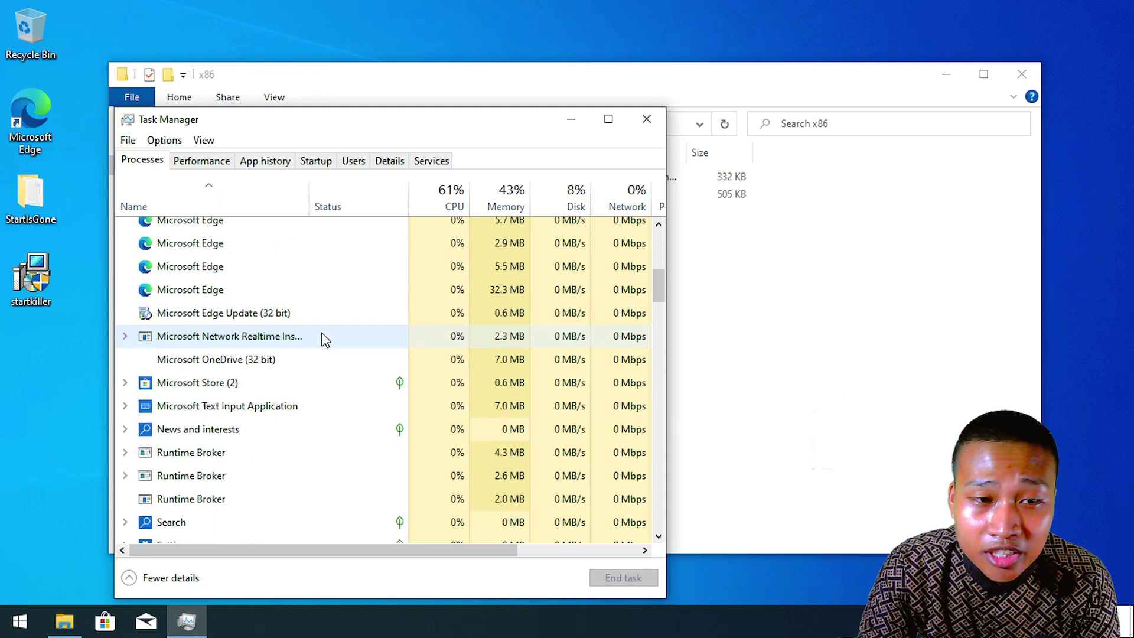
pyautogui.scroll(-1, 313, 372)
pyautogui.click(298, 393)
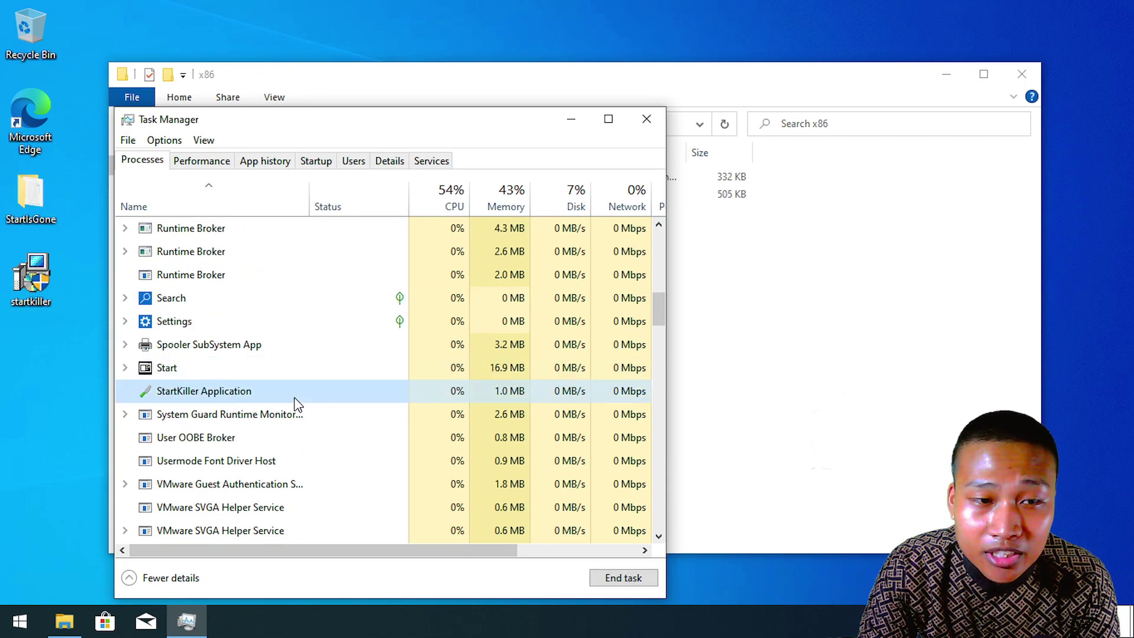
pyautogui.click(635, 577)
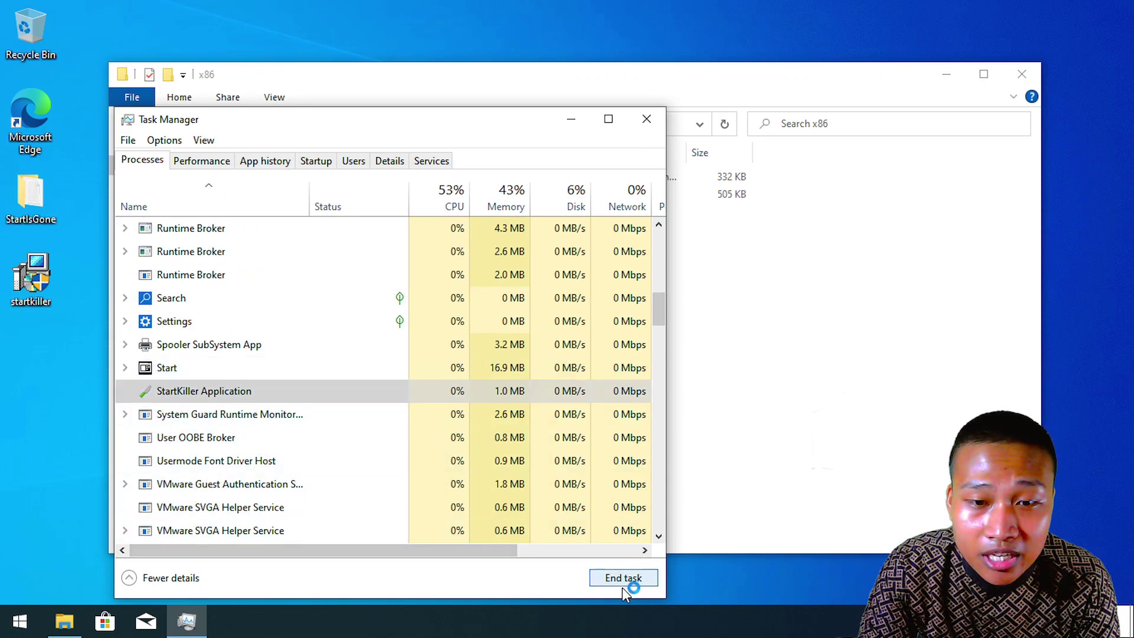
# - Look through the remaining processes, reduce Task Manager to fewer details and close it
pyautogui.moveTo(658, 310); pyautogui.dragTo(673, 467)
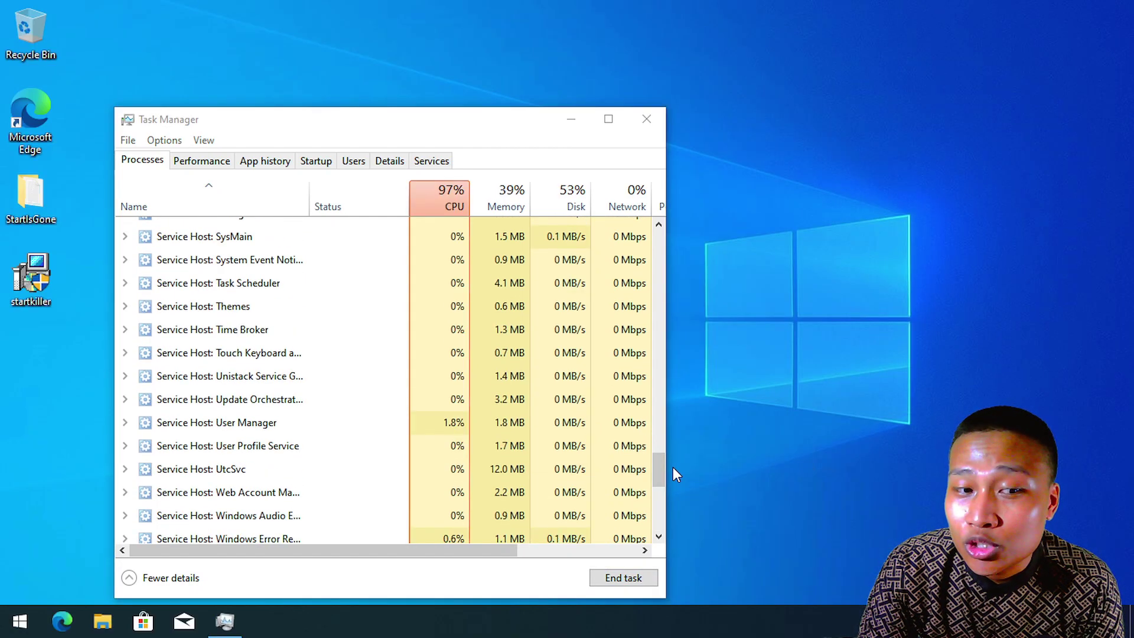
pyautogui.moveTo(659, 467); pyautogui.dragTo(669, 249)
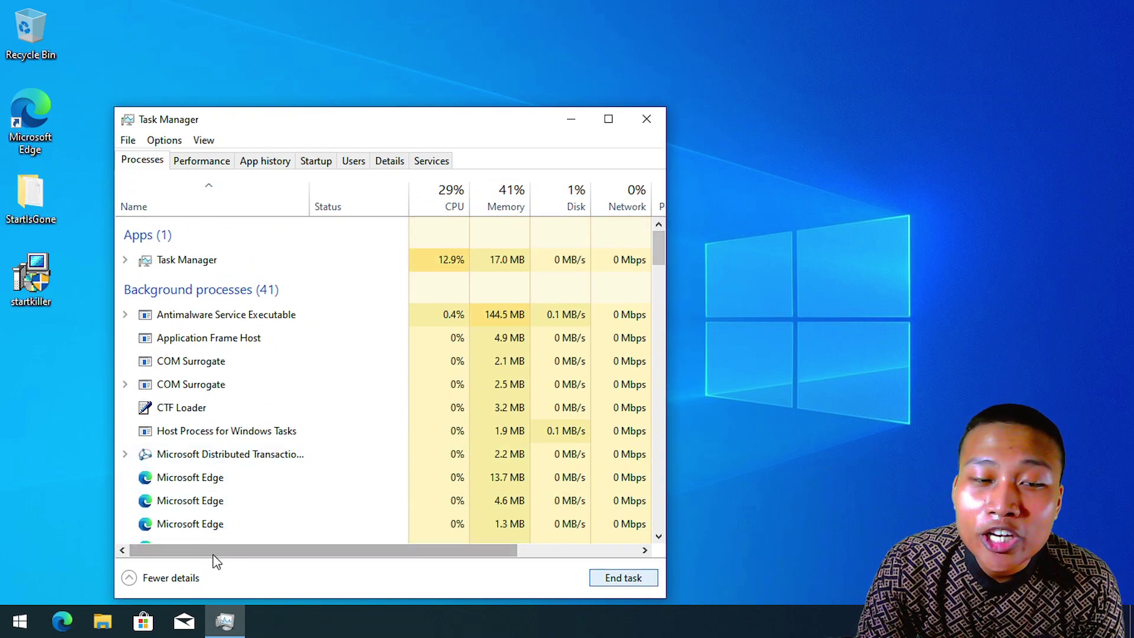
pyautogui.click(204, 579)
pyautogui.click(400, 124)
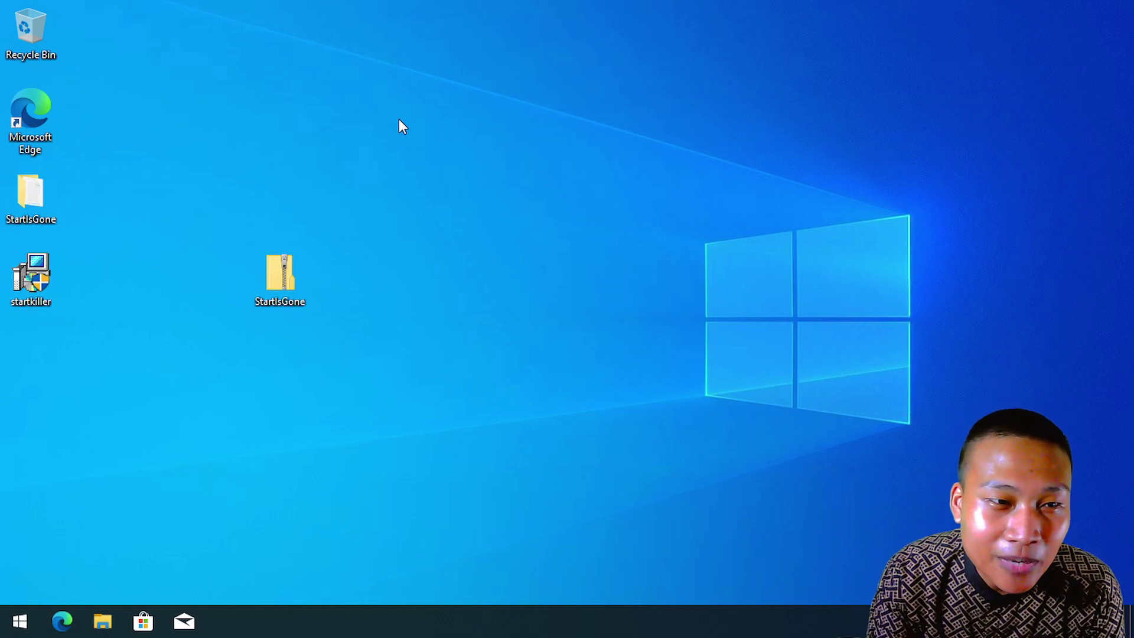
# - Move the zipped StartIsGone archive on the desktop directly below the startkiller icon
pyautogui.moveTo(288, 283); pyautogui.dragTo(56, 357)
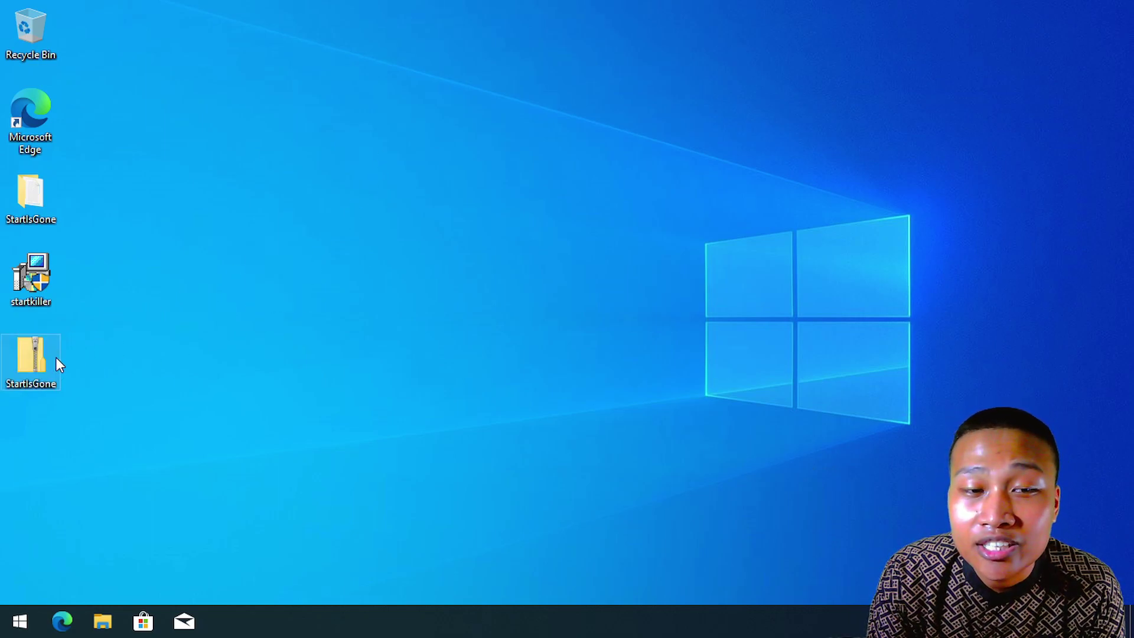
pyautogui.click(133, 324)
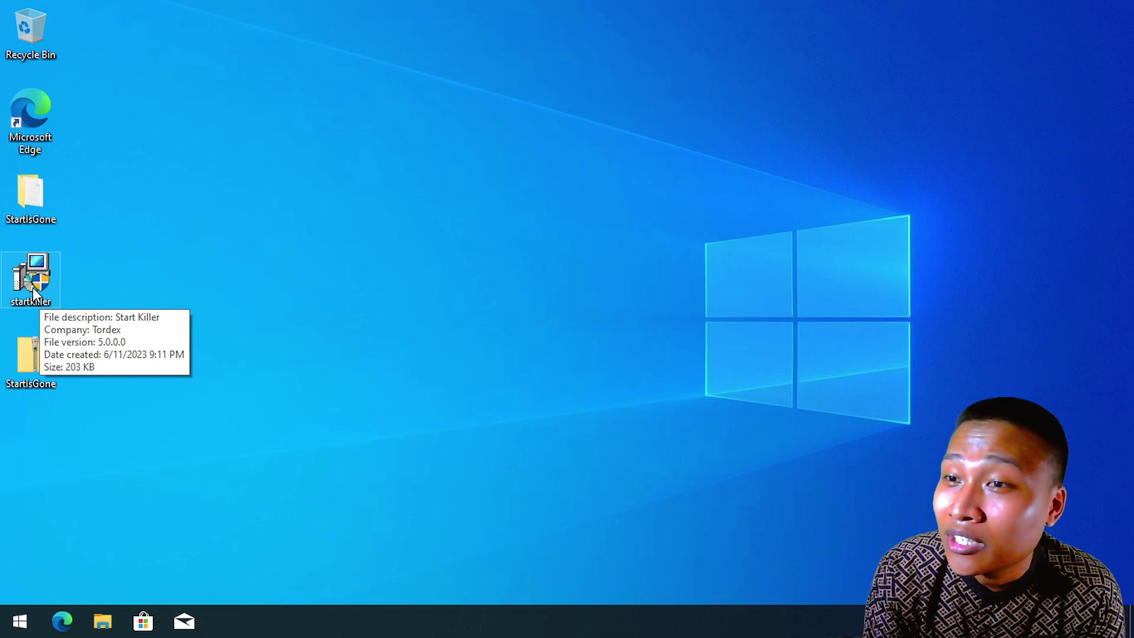
# - Run the StartIsGone application from the x64 folder inside the StartIsGone desktop folder
pyautogui.doubleClick(48, 207)
pyautogui.doubleClick(286, 184)
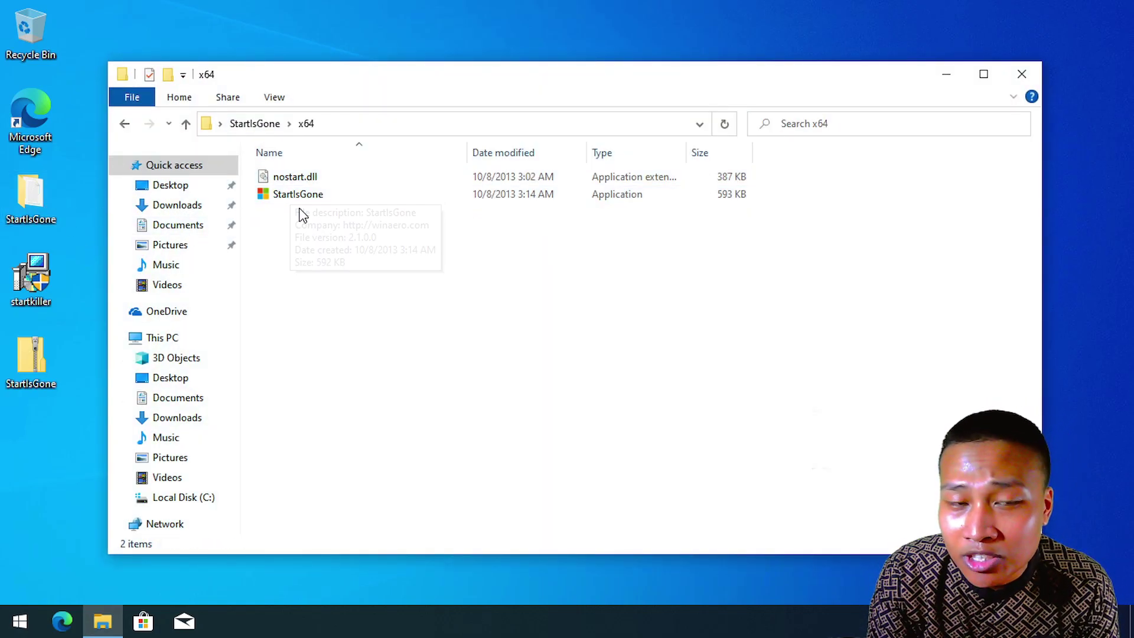
pyautogui.doubleClick(298, 201)
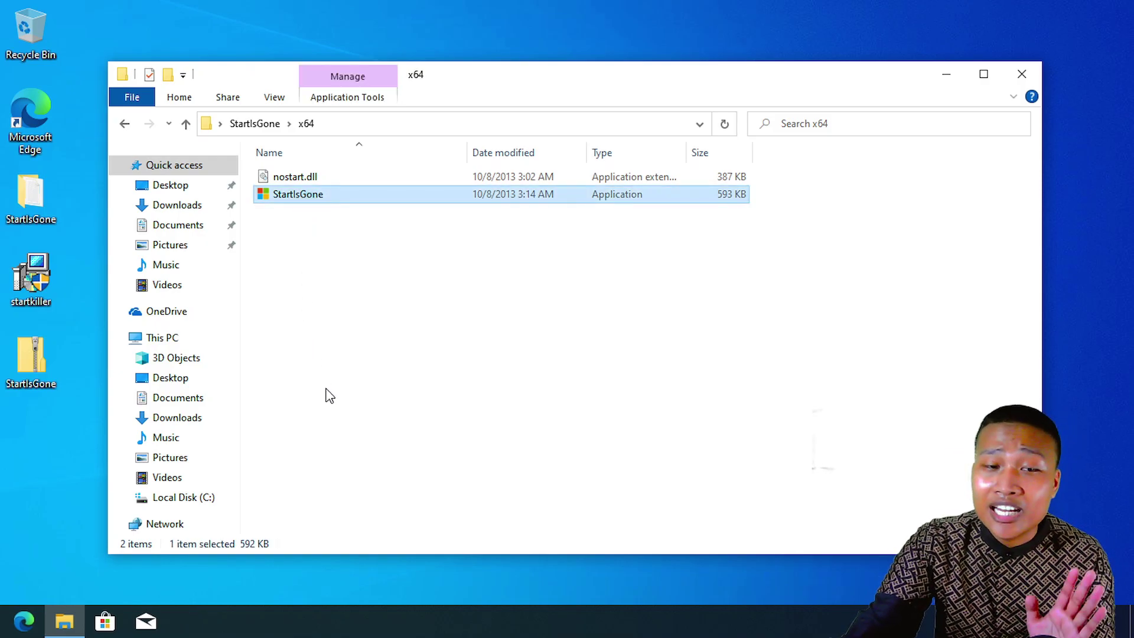
# - Show the search box on the taskbar while StartIsGone is running
pyautogui.rightClick(405, 611)
pyautogui.moveTo(538, 231)
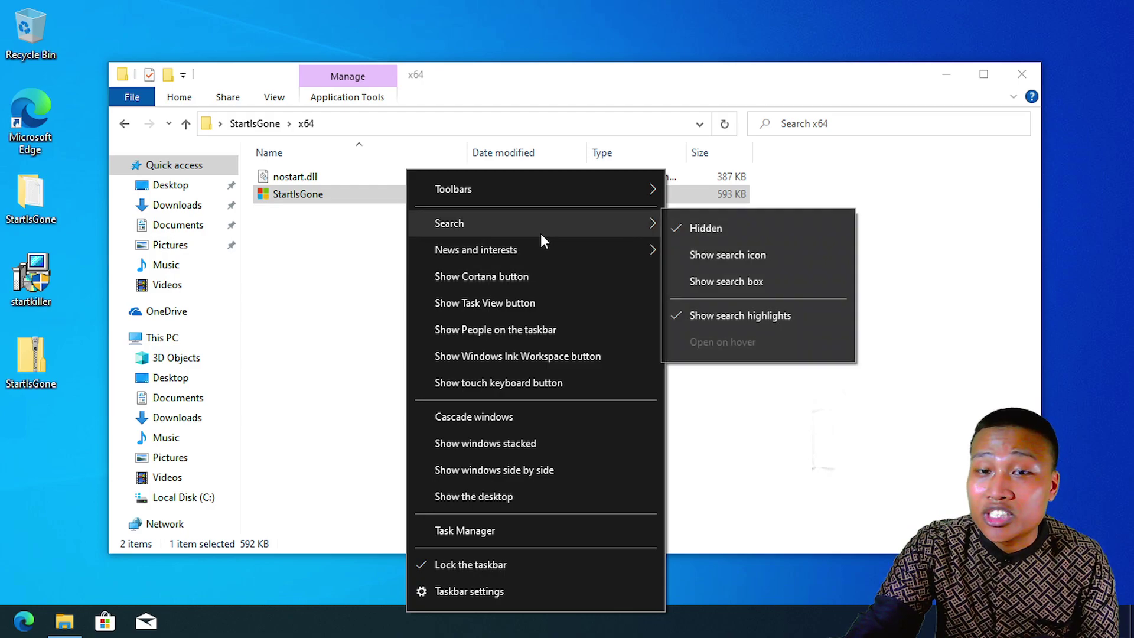
pyautogui.click(751, 279)
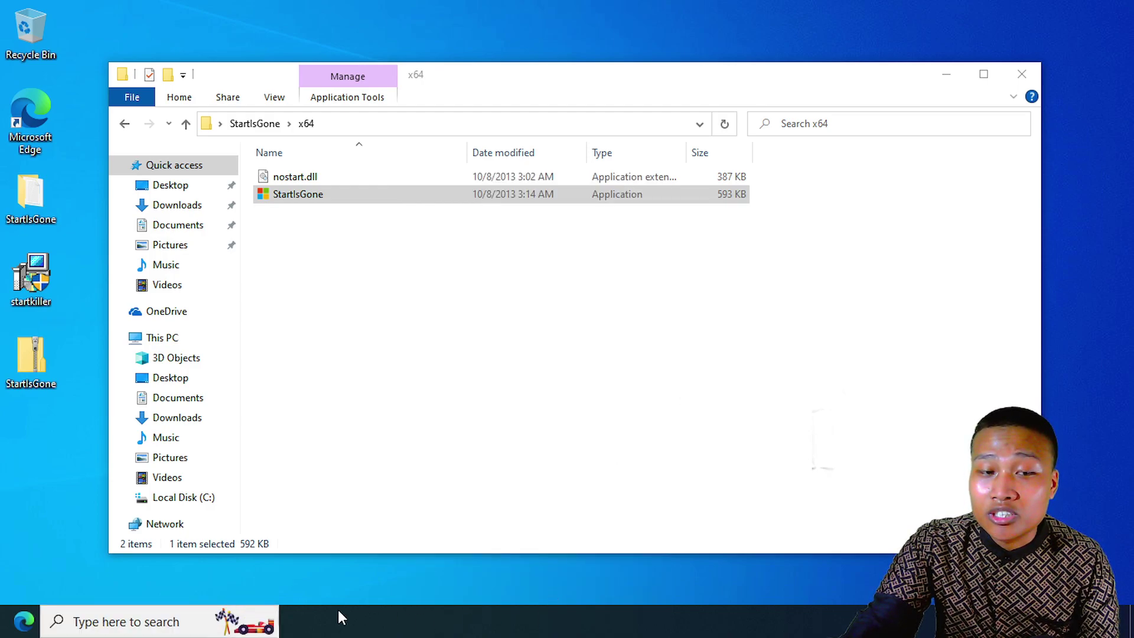
# - Set the taskbar search back to Hidden and close the x64 folder window
pyautogui.rightClick(398, 628)
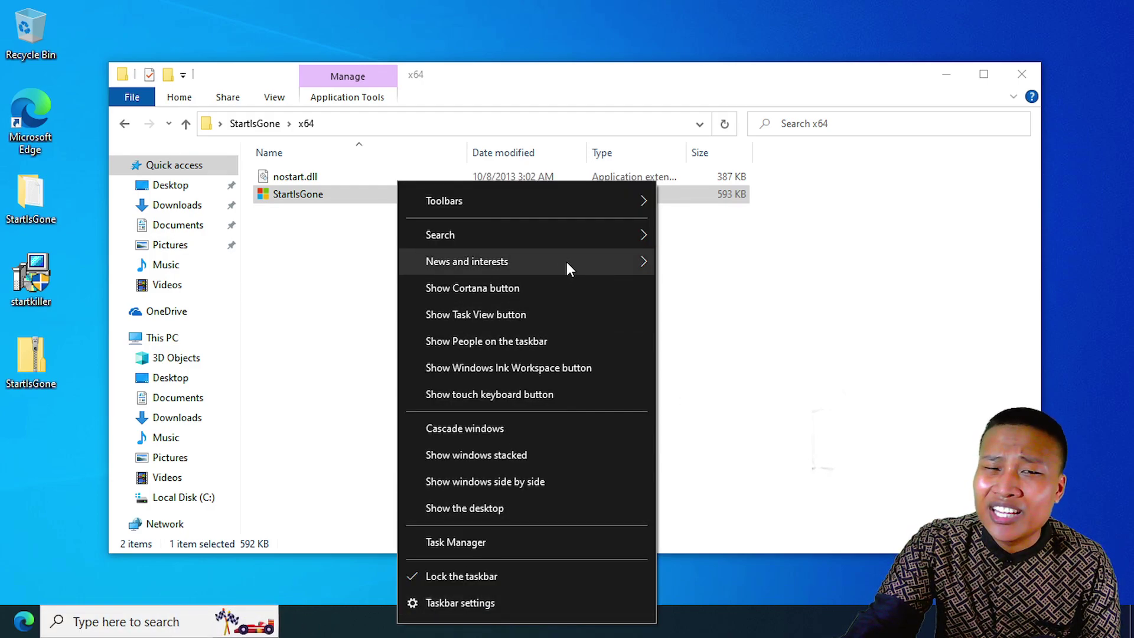
pyautogui.moveTo(581, 236)
pyautogui.click(696, 238)
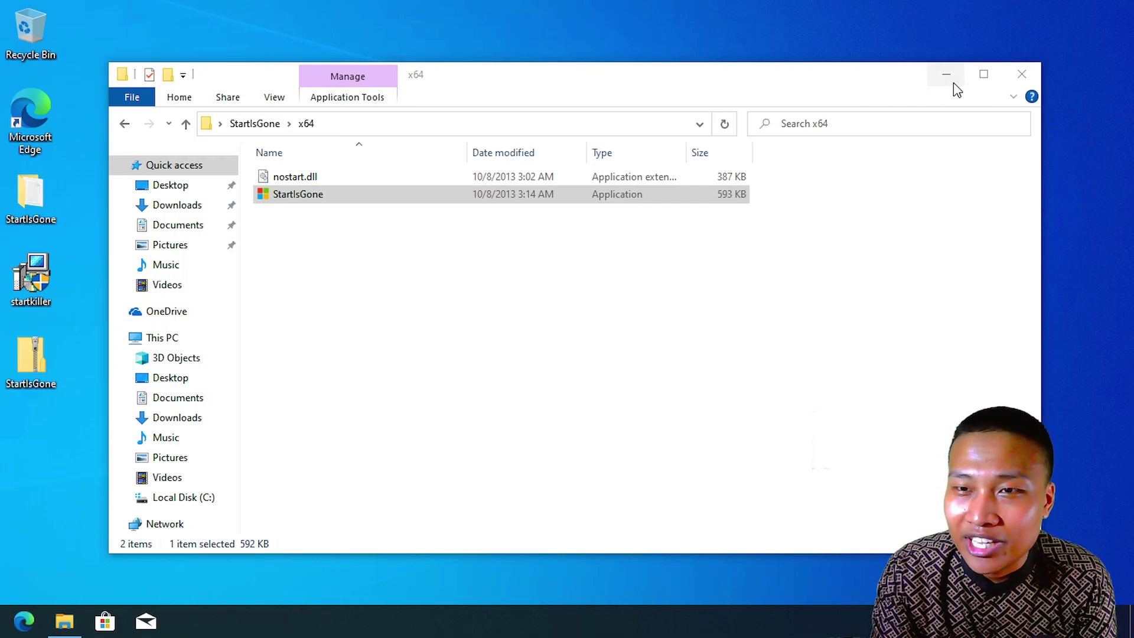
pyautogui.click(1020, 75)
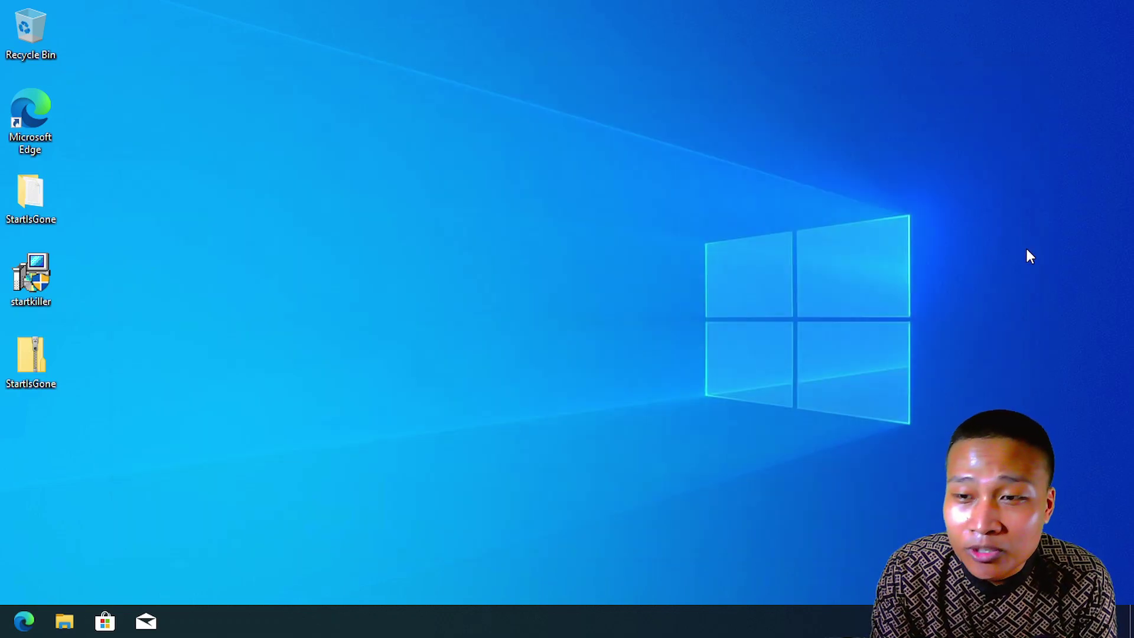